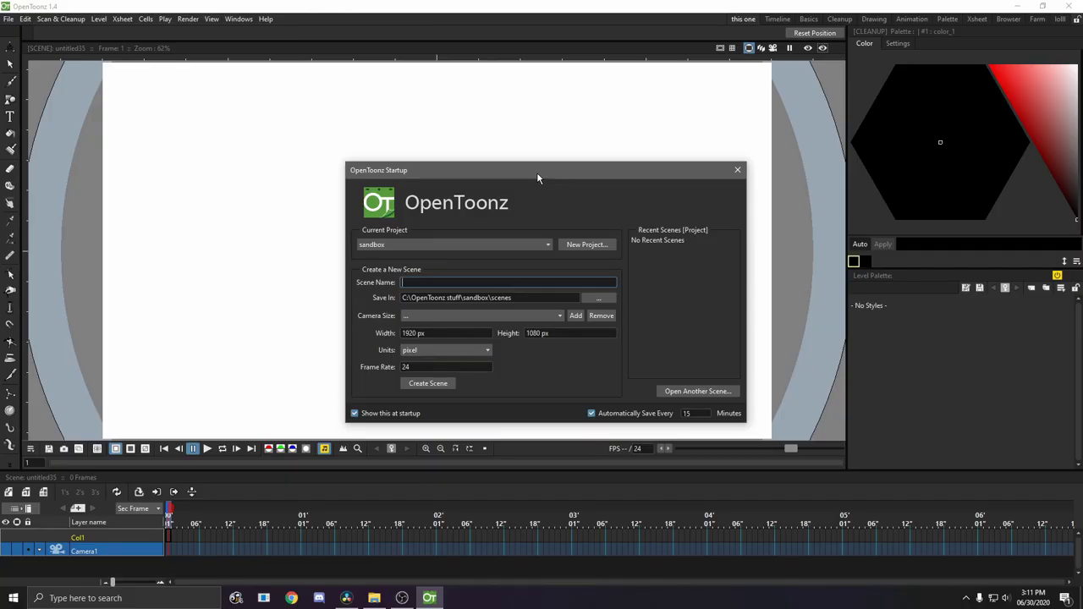
# Create a new 1920 × 1080 px scene named "bwunni" at 24 fps in the sandbox project.
pyautogui.write('bwunni')
pyautogui.click(428, 384)
pyautogui.click(515, 310)
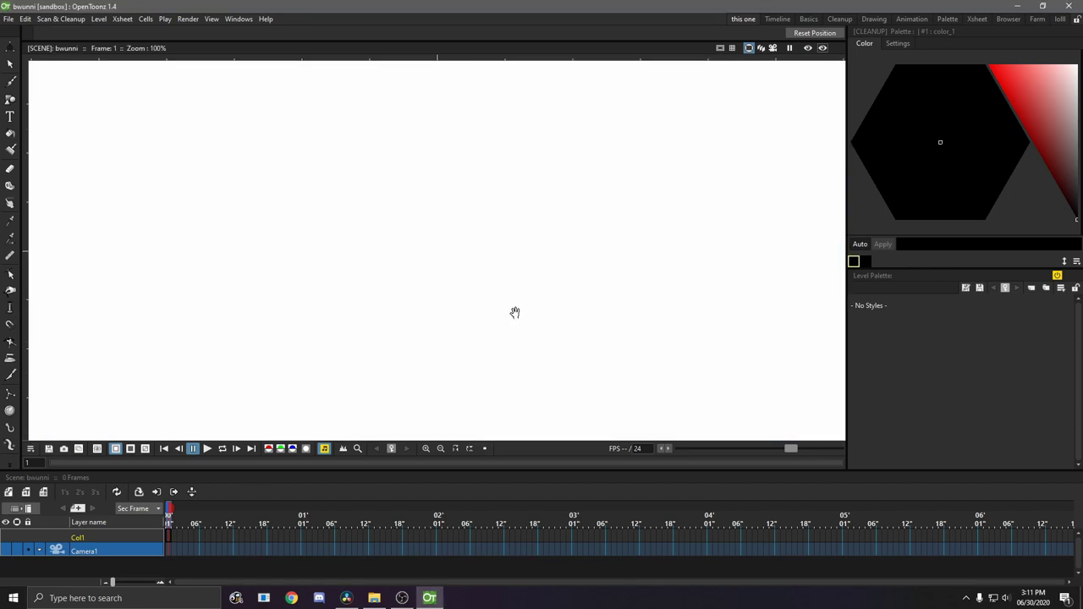
pyautogui.scroll(-3, 617, 232)
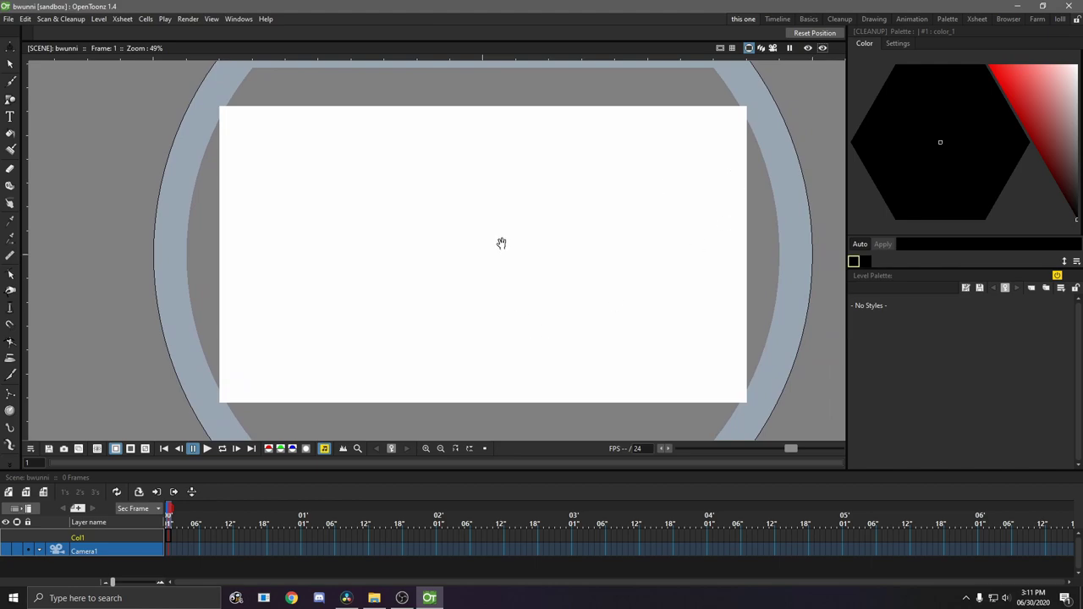
# Examine the Basics room layout, return to the "this one" room, and review the list of available windows.
pyautogui.click(809, 18)
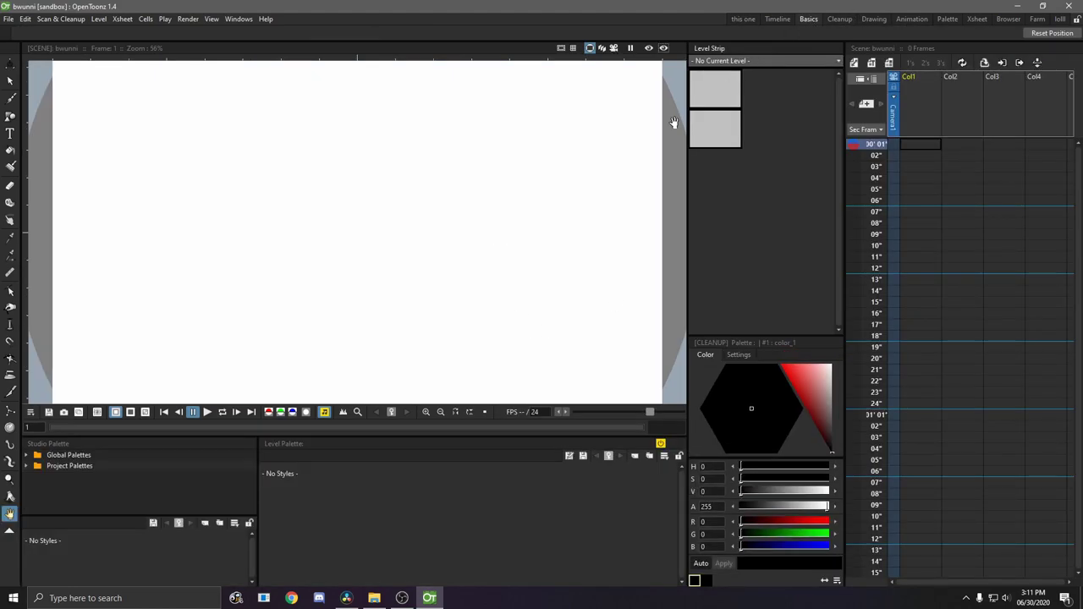
pyautogui.scroll(-1, 477, 246)
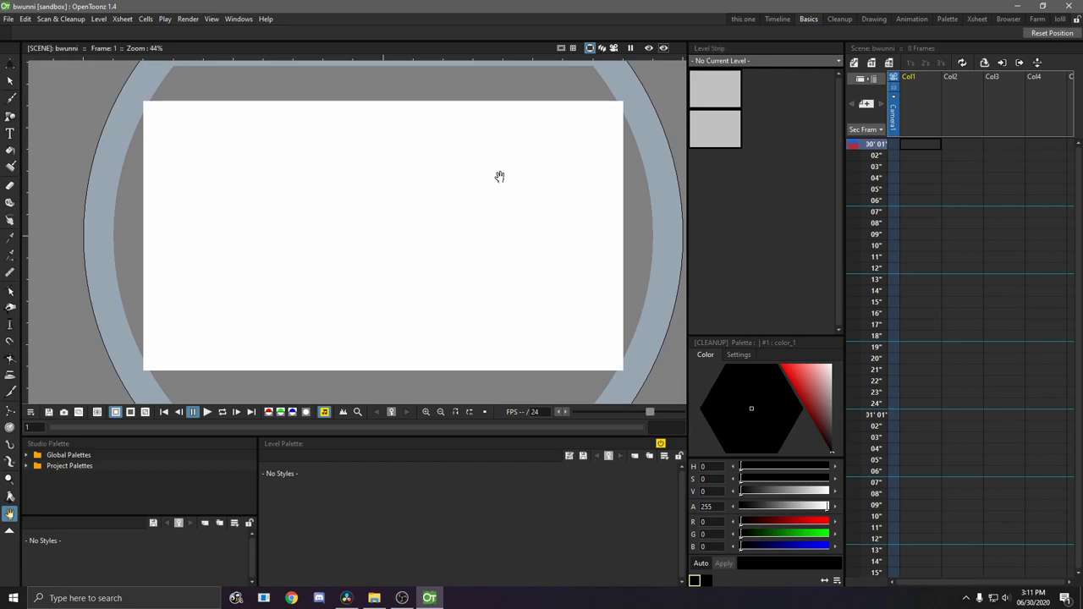
pyautogui.rightClick(810, 21)
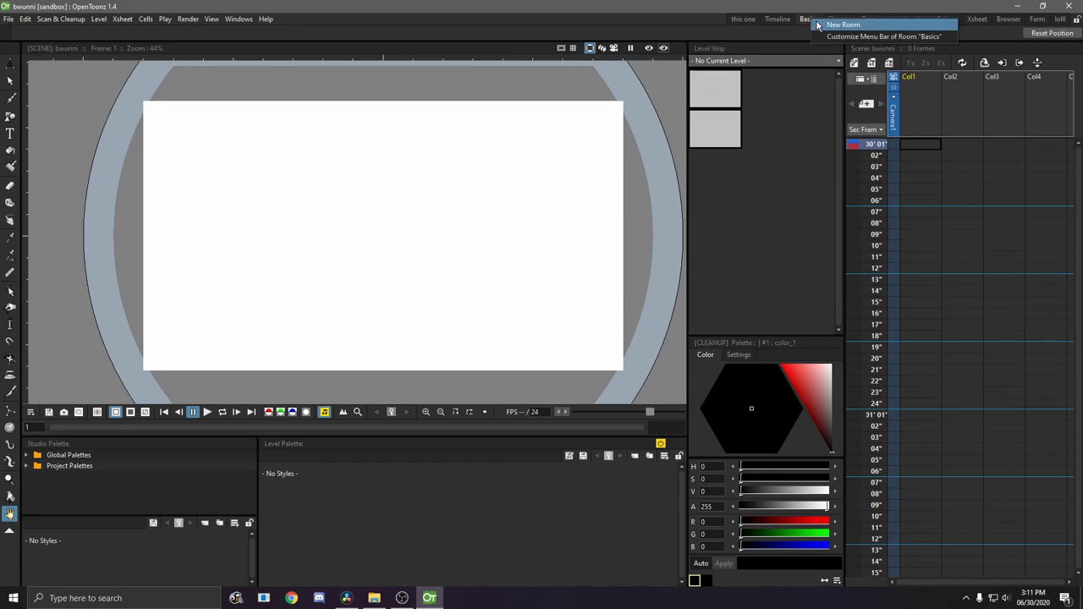
pyautogui.click(735, 21)
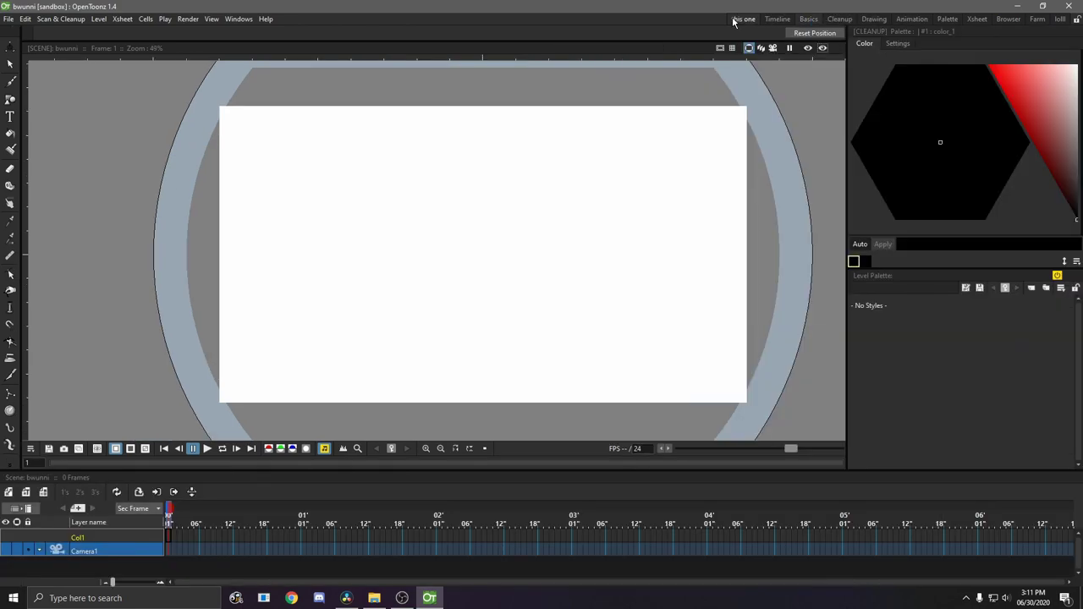
pyautogui.click(242, 20)
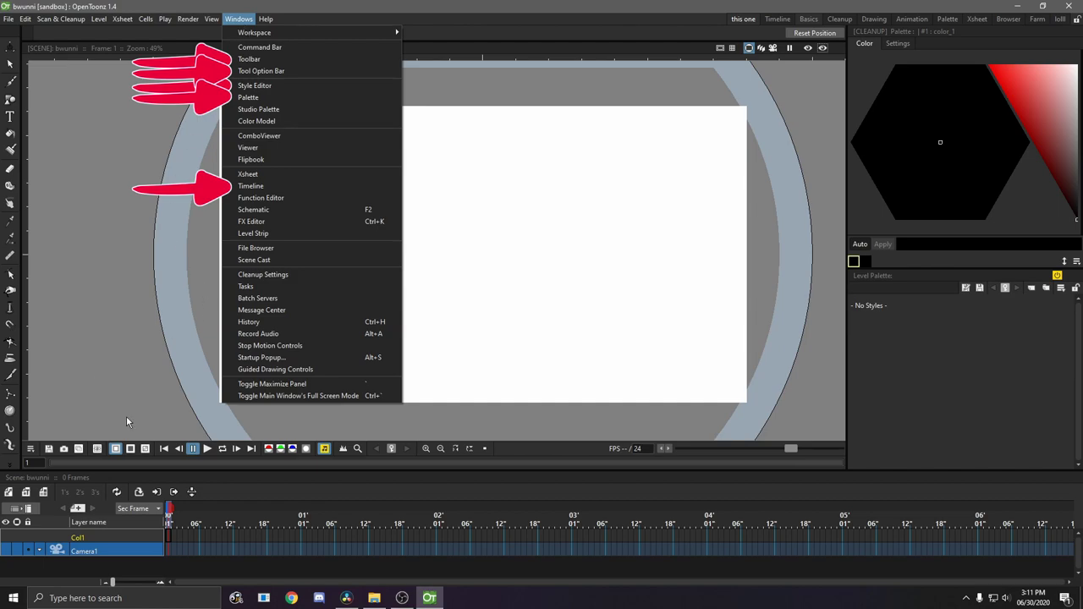
# Import the bun body, bun eyes and bun eyes2 images from the assets folder, starting at frame 1 of the first column.
pyautogui.click(165, 539)
pyautogui.click(174, 540)
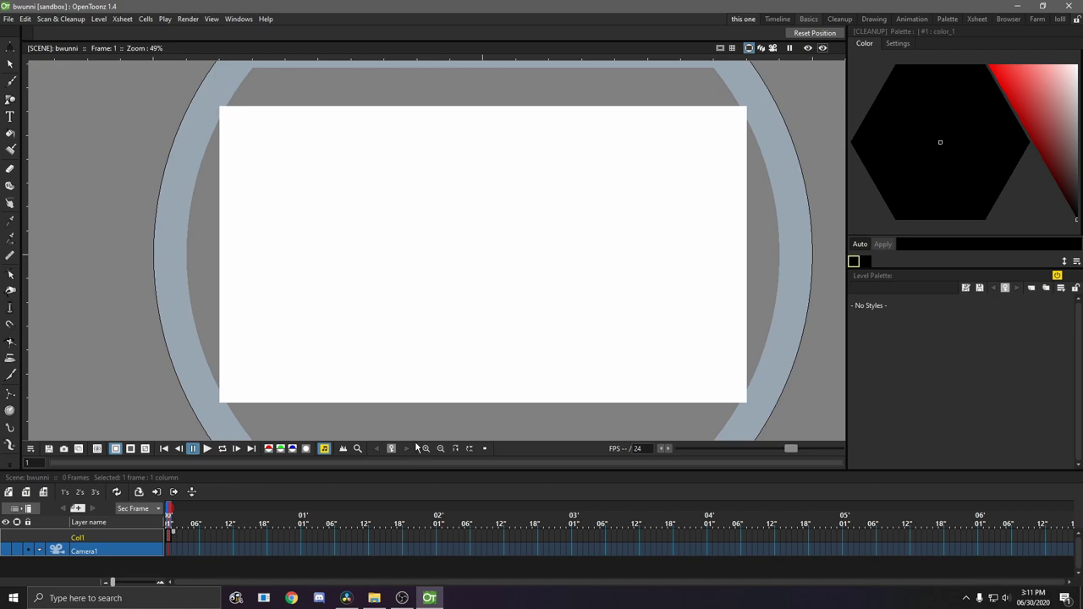
pyautogui.click(374, 598)
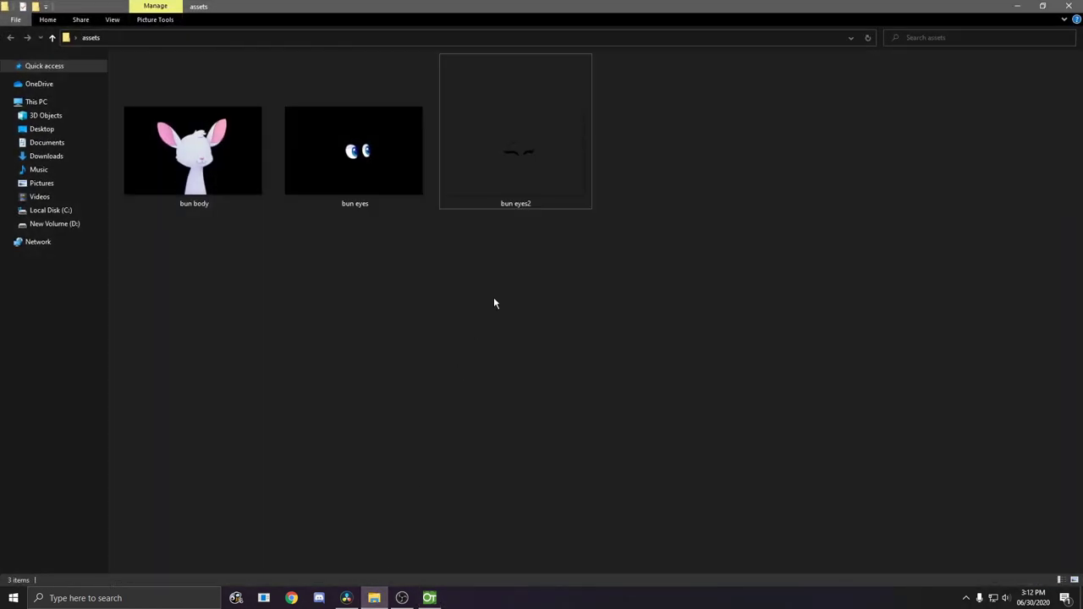
pyautogui.moveTo(576, 261); pyautogui.dragTo(513, 305)
pyautogui.click(552, 345)
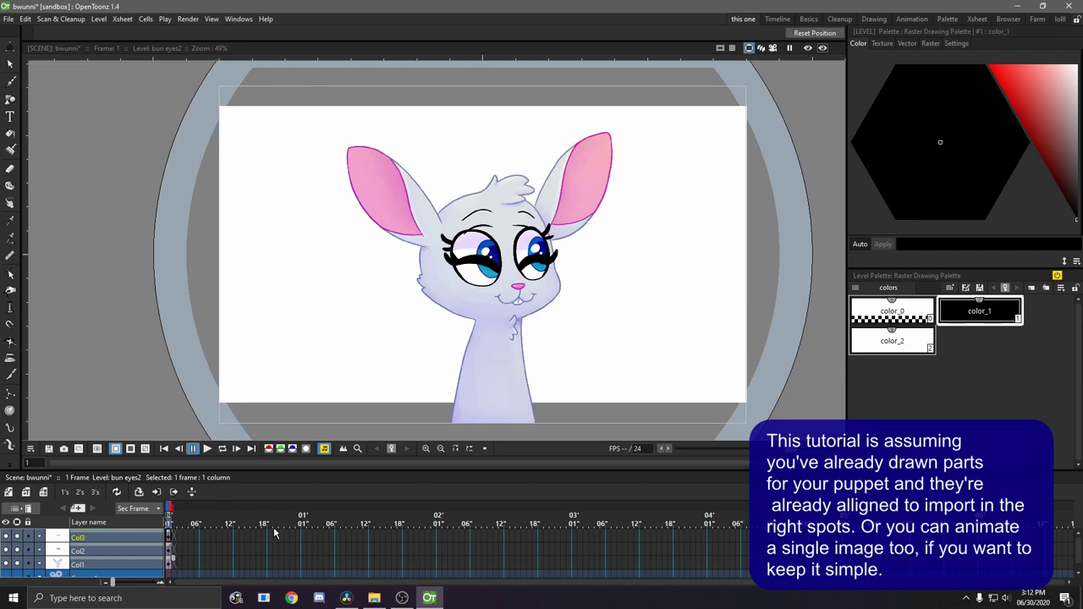
# Extend all three imported image columns to frame 48 and return to frame 1.
pyautogui.click(432, 539)
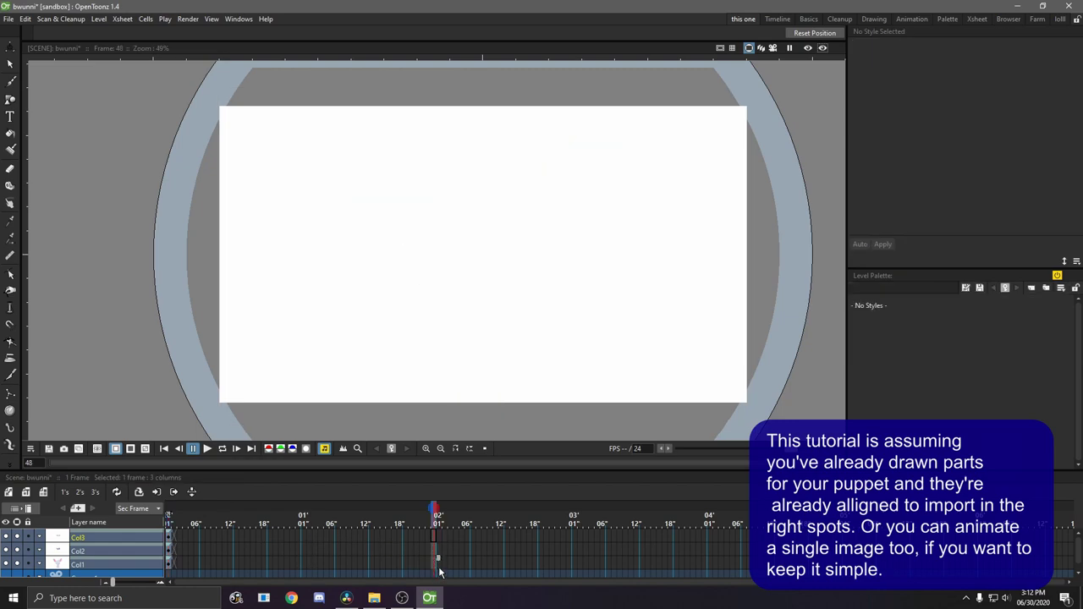
pyautogui.press('d')
pyautogui.scroll(2, 549, 264)
pyautogui.moveTo(566, 272); pyautogui.dragTo(519, 256)
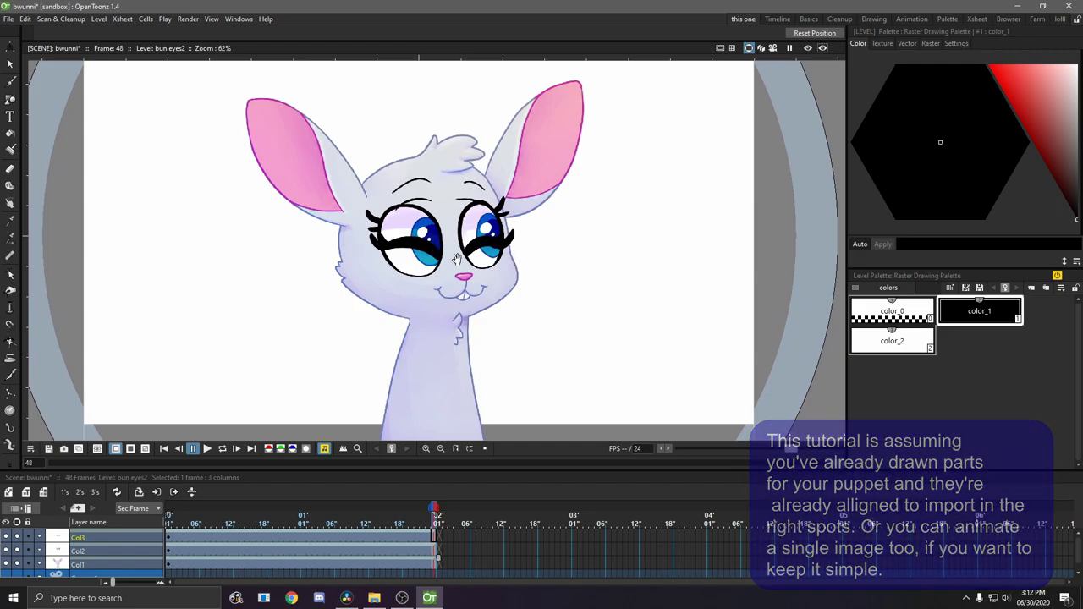
pyautogui.scroll(-1, 457, 260)
pyautogui.moveTo(430, 519); pyautogui.dragTo(155, 510)
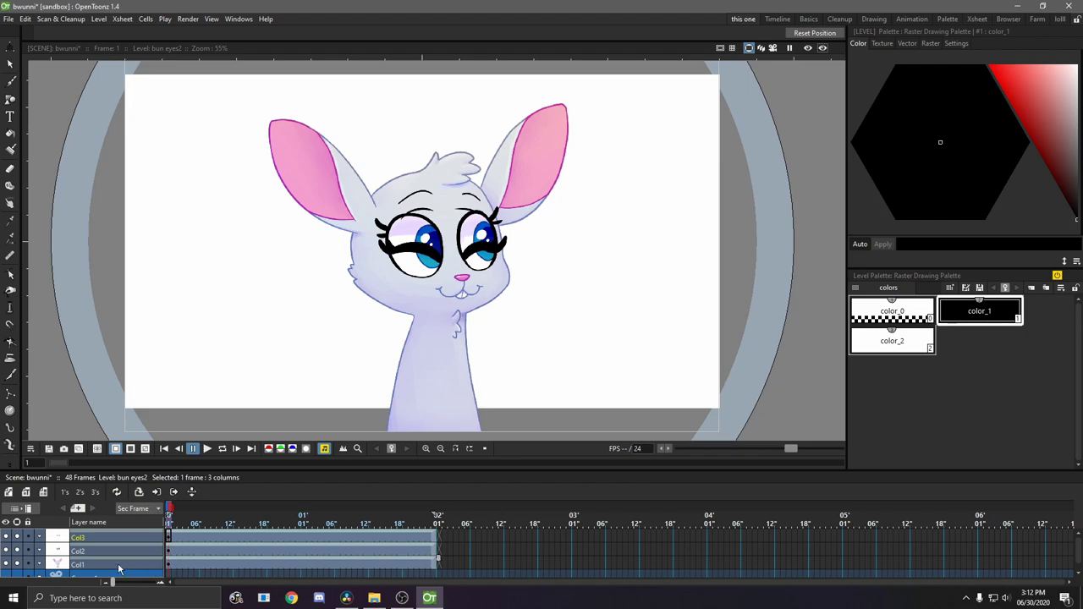
# Rename Col1 to "body", Col2 to "eyes" and Col3 to "blink".
pyautogui.doubleClick(82, 564)
pyautogui.write('body')
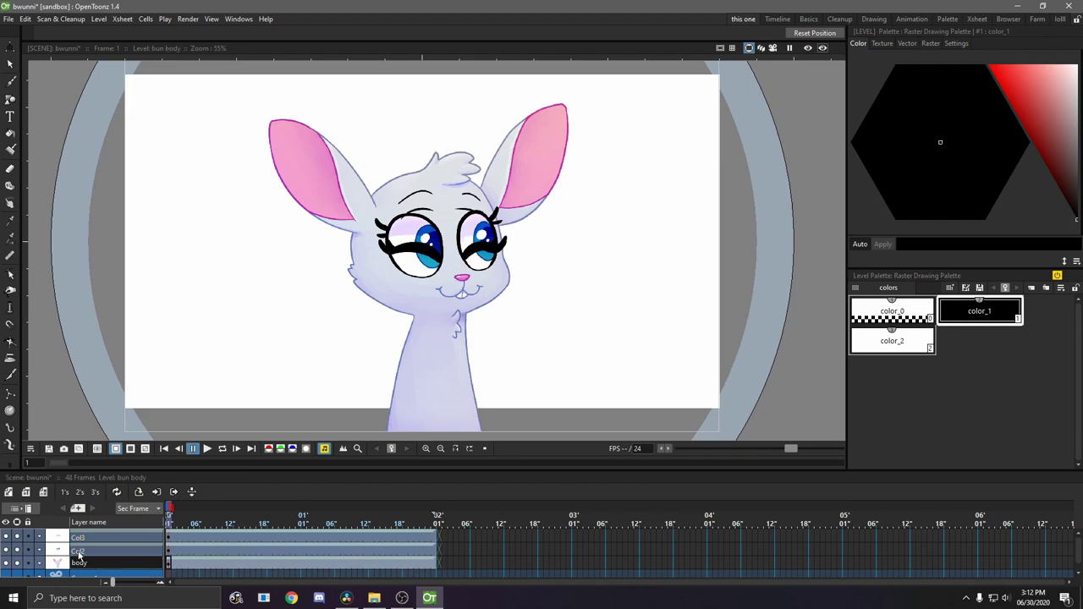
pyautogui.doubleClick(79, 552)
pyautogui.write('eye')
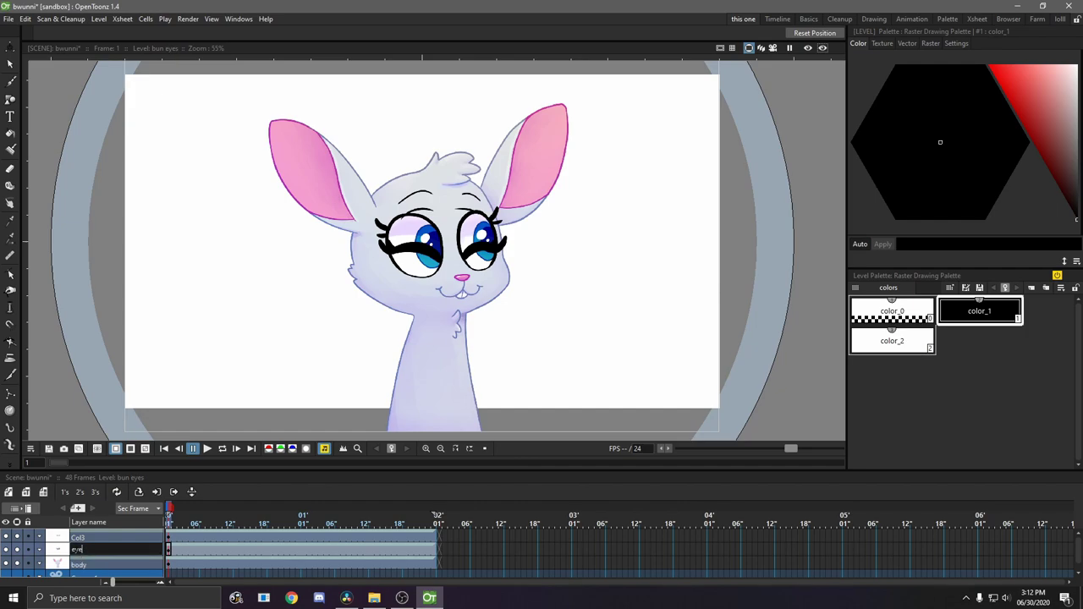
pyautogui.write('s')
pyautogui.press('Return')
pyautogui.doubleClick(78, 538)
pyautogui.write('bi')
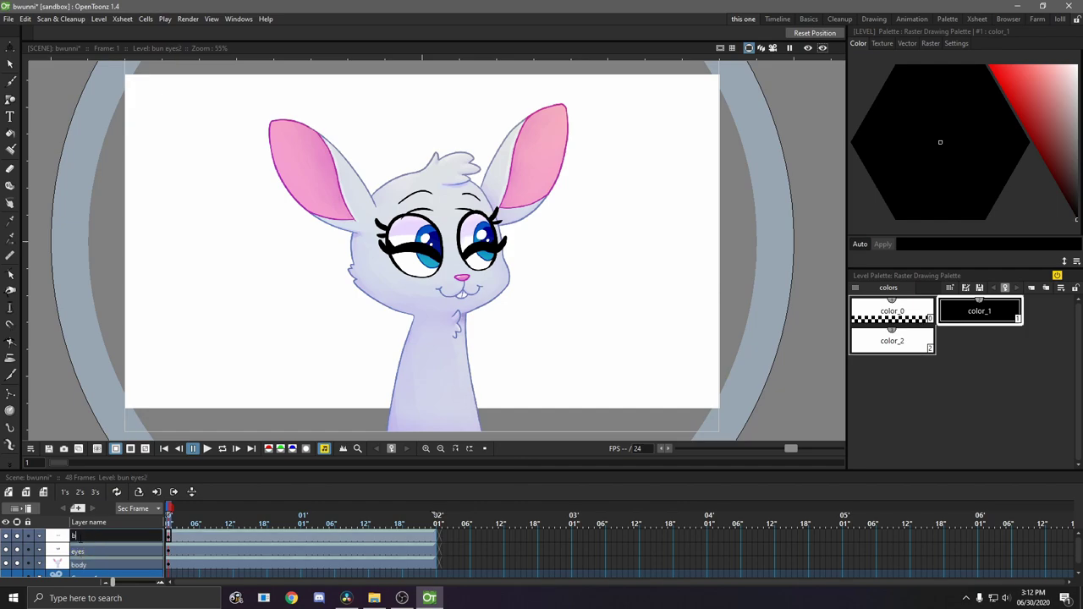
pyautogui.write('ink')
pyautogui.press('Return')
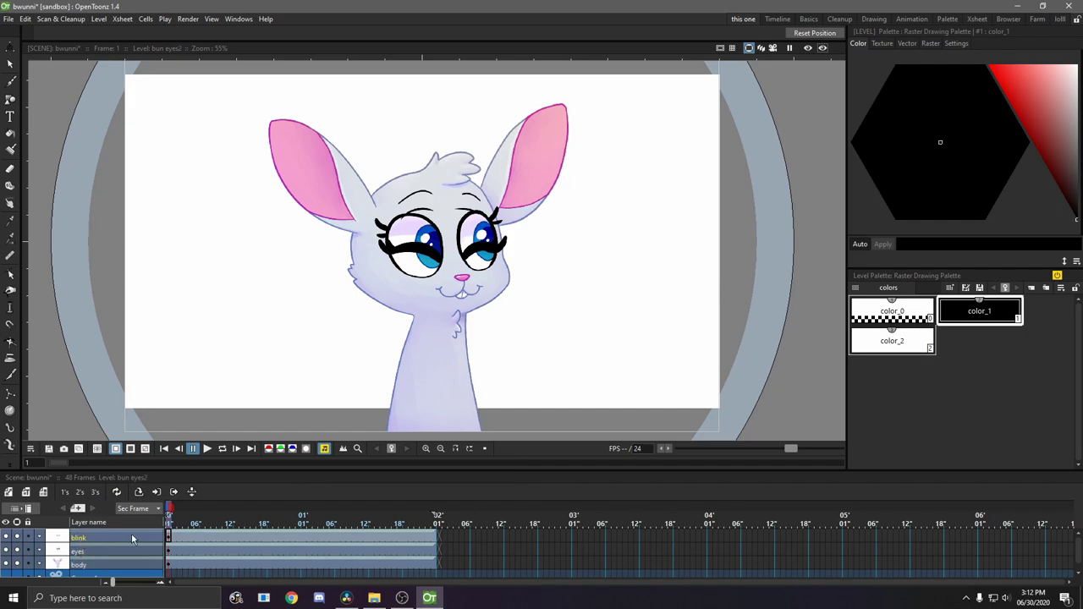
# Try Fill In Empty Cells to extend the blink column to frame 64, and undo the extension.
pyautogui.click(468, 539)
pyautogui.moveTo(435, 519); pyautogui.dragTo(523, 532)
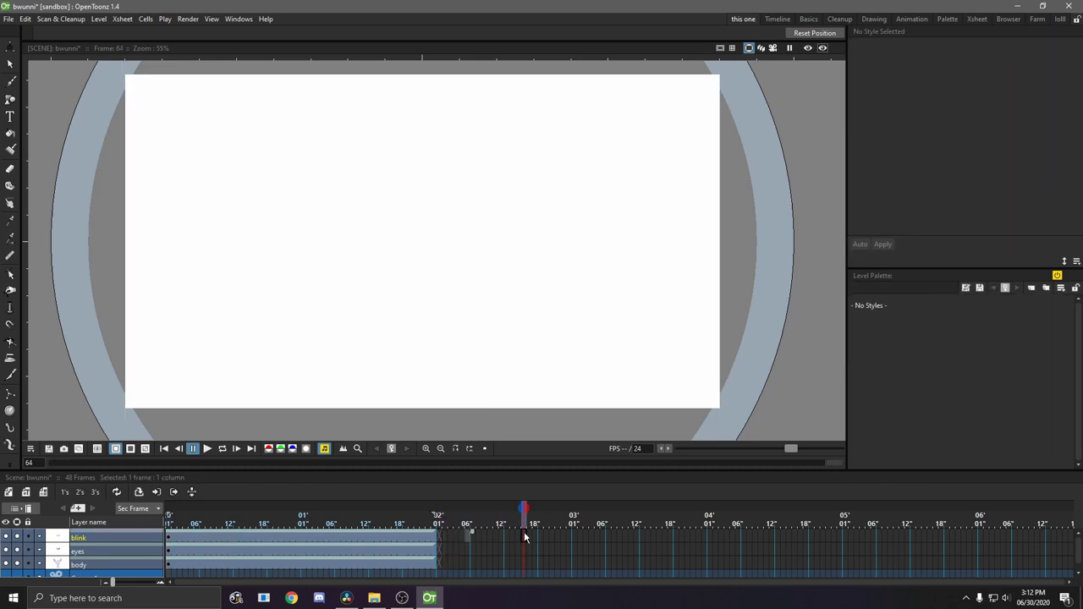
pyautogui.click(524, 536)
pyautogui.click(523, 538)
pyautogui.hotkey('ctrl', 'z')
pyautogui.hotkey('ctrl', 'y')
pyautogui.hotkey('ctrl', 'z')
pyautogui.click(146, 19)
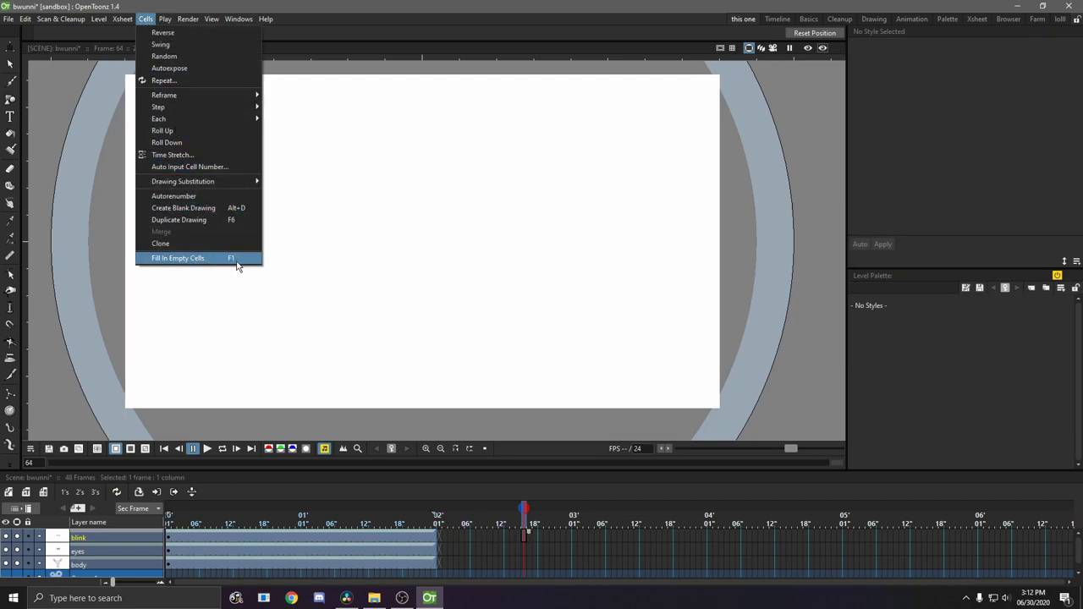
pyautogui.click(523, 538)
pyautogui.press('F1')
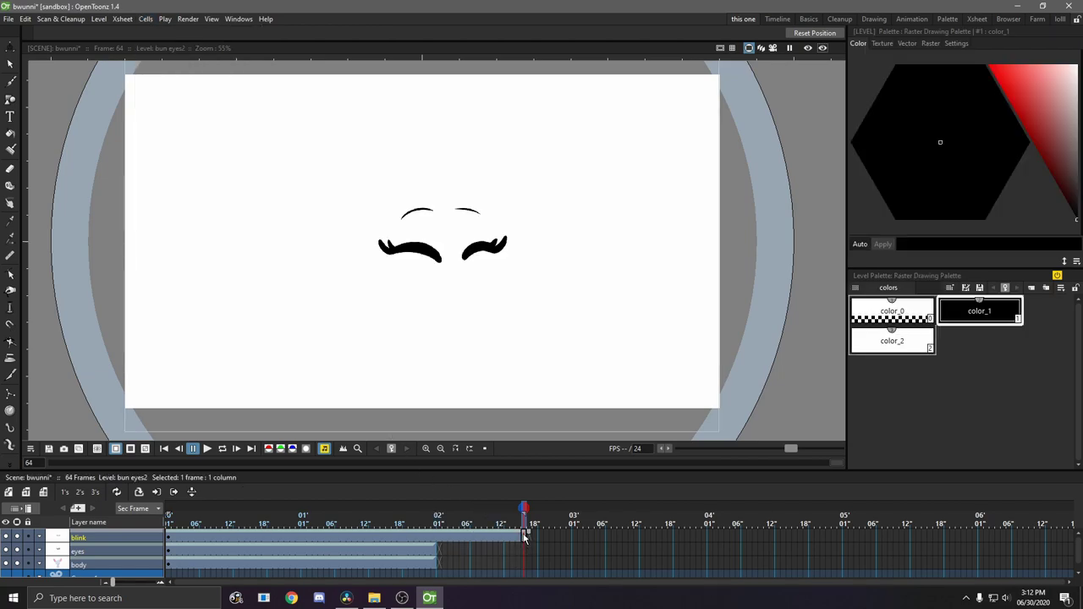
pyautogui.hotkey('ctrl', 'z')
# Return to frame 1 and hide the blink column.
pyautogui.moveTo(434, 521); pyautogui.dragTo(167, 512)
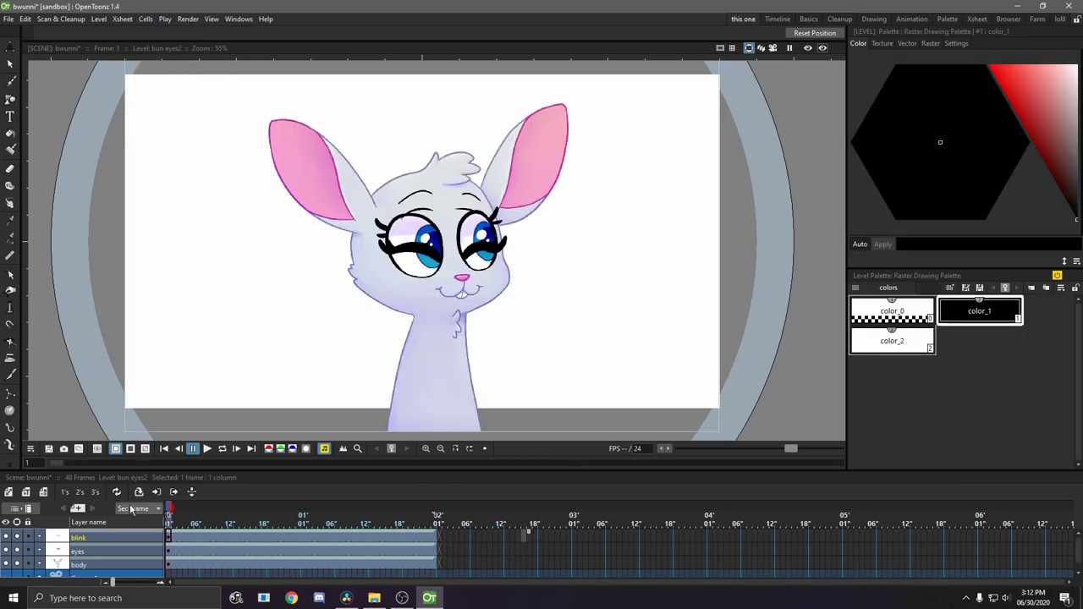
pyautogui.click(21, 537)
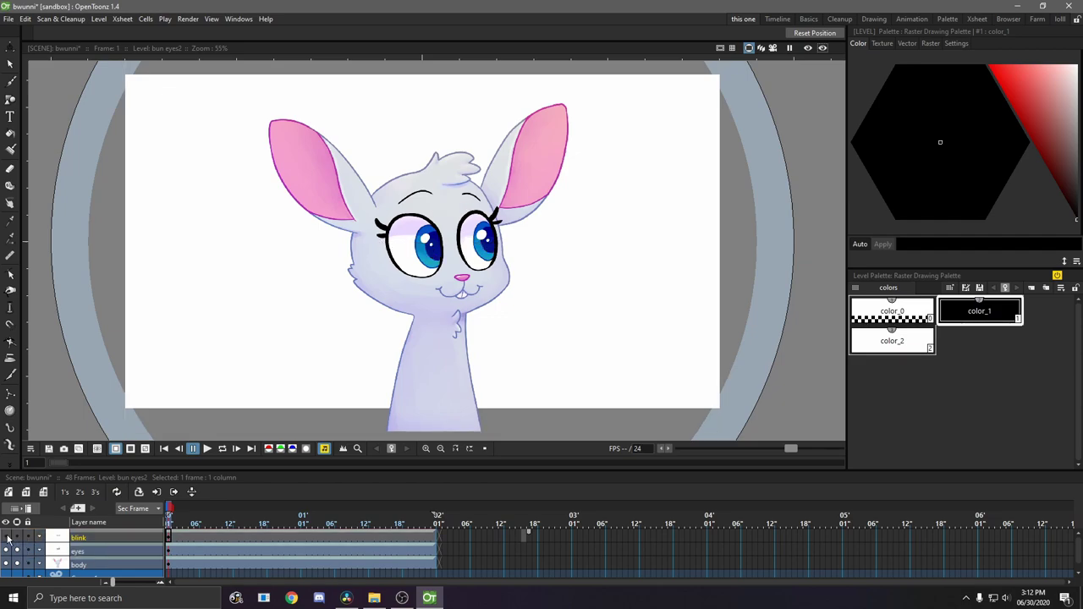
# Create a Plastic tool mesh on the body with 24 px edges and a 5-pixel margin, and extend its column to frame 48.
pyautogui.click(172, 564)
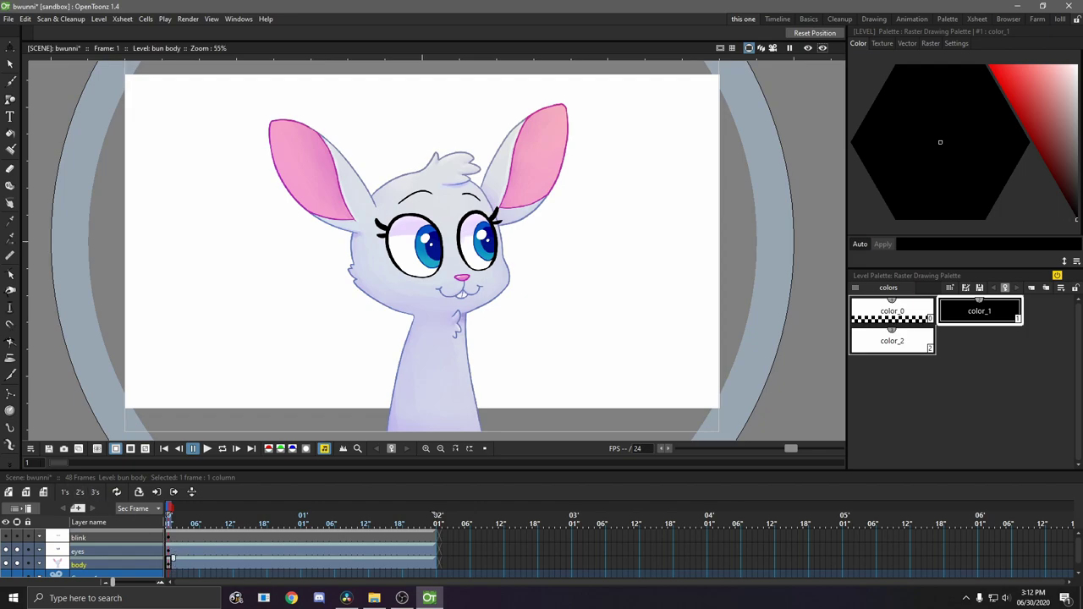
pyautogui.click(10, 445)
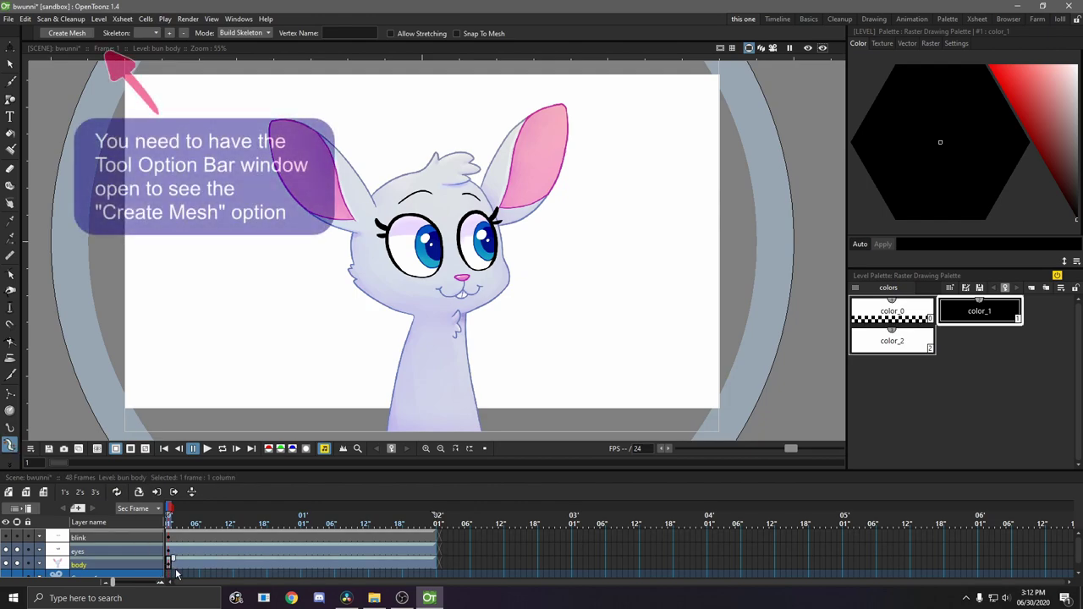
pyautogui.click(66, 34)
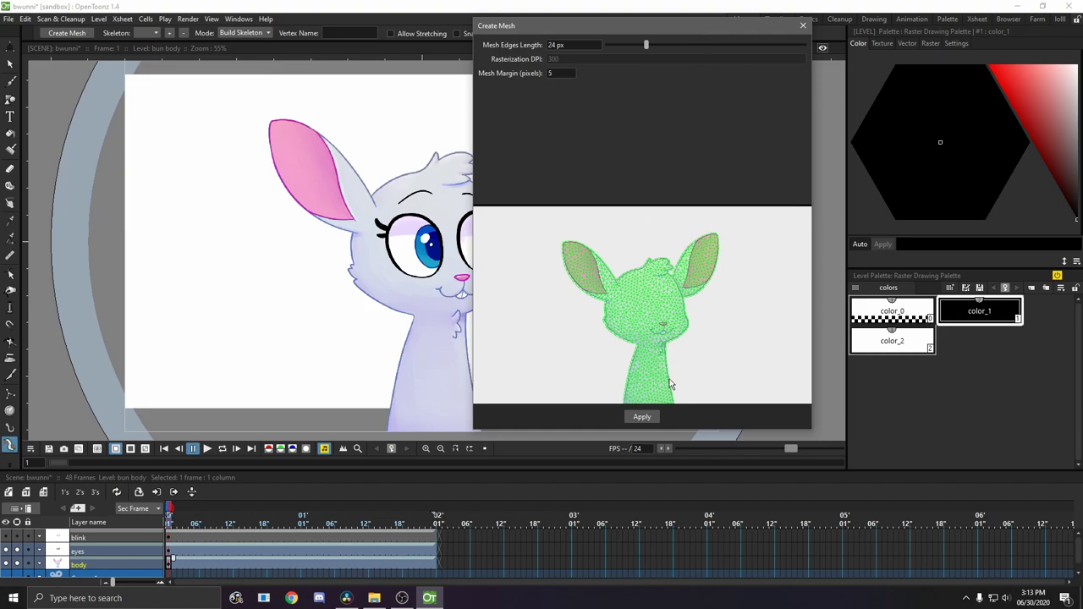
pyautogui.click(642, 418)
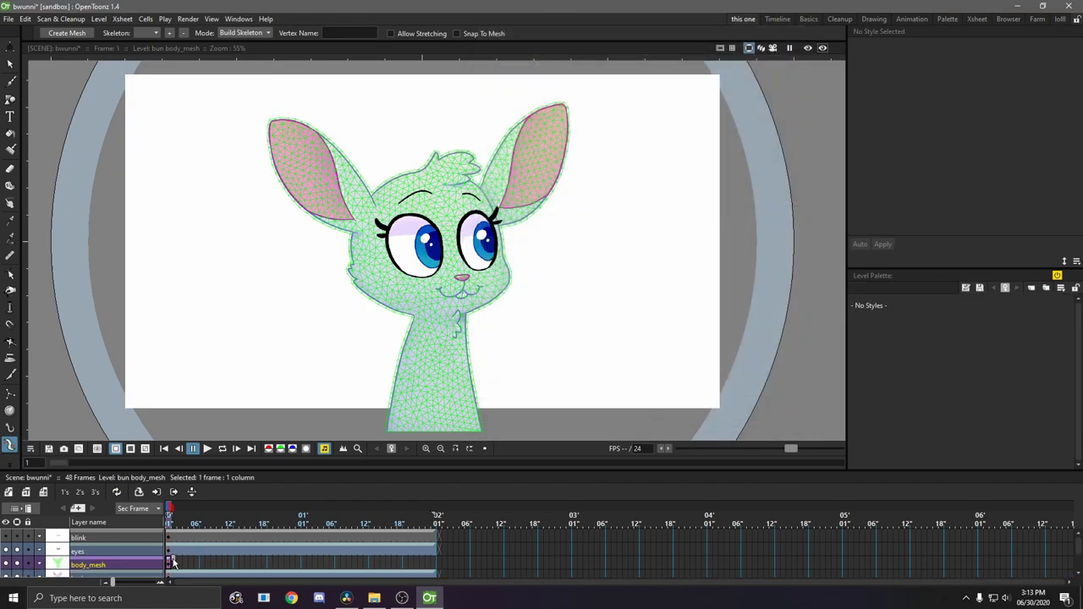
pyautogui.moveTo(173, 563); pyautogui.dragTo(437, 562)
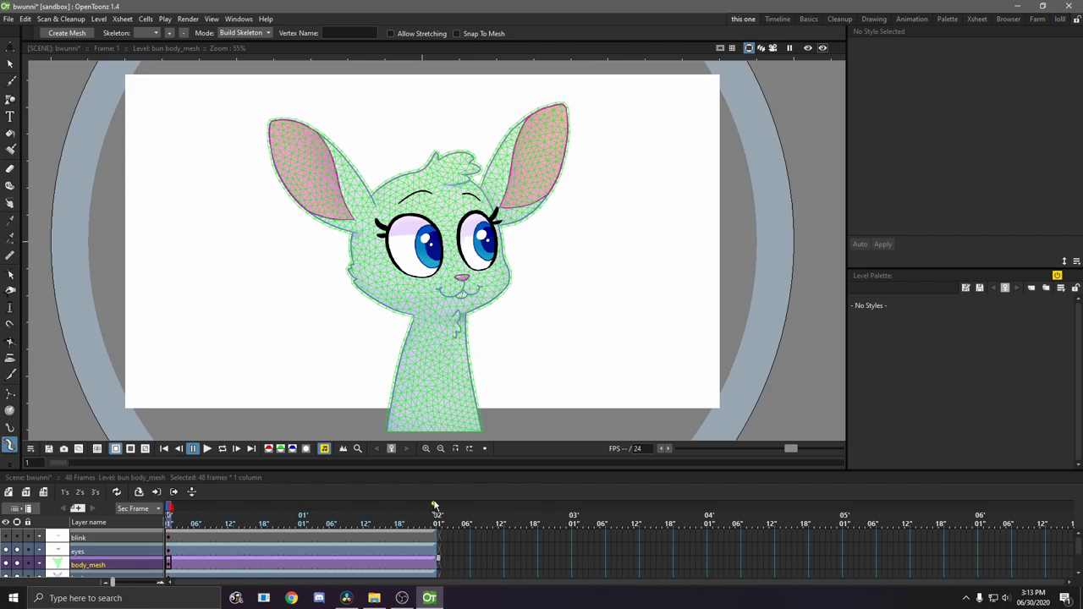
pyautogui.click(169, 564)
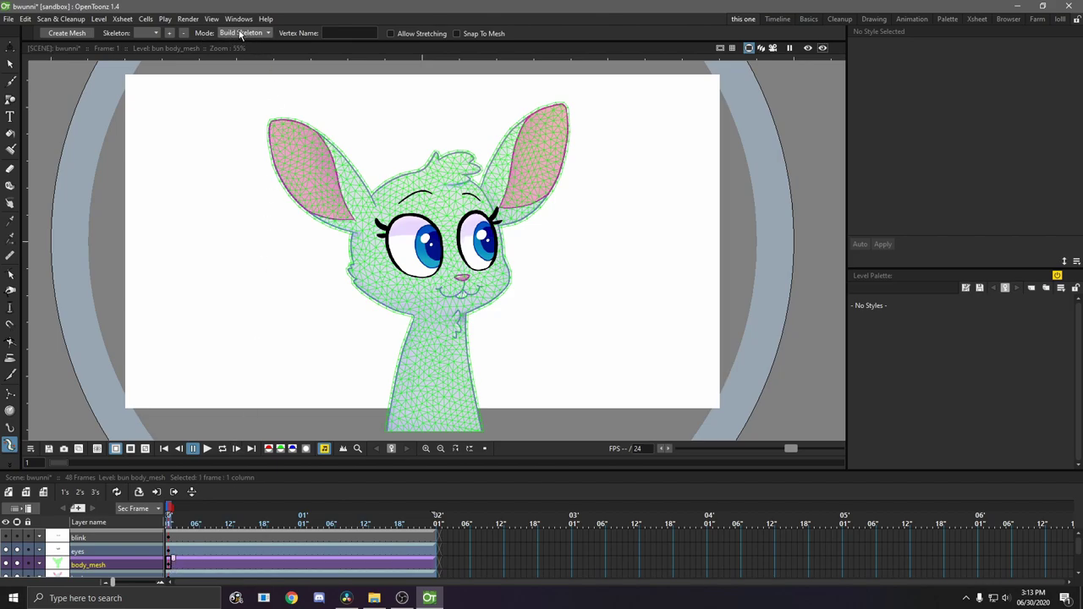
# Build a skeleton on the body mesh with two vertices across the base, two up the neck and one at the head's centre.
pyautogui.moveTo(496, 334); pyautogui.dragTo(485, 322)
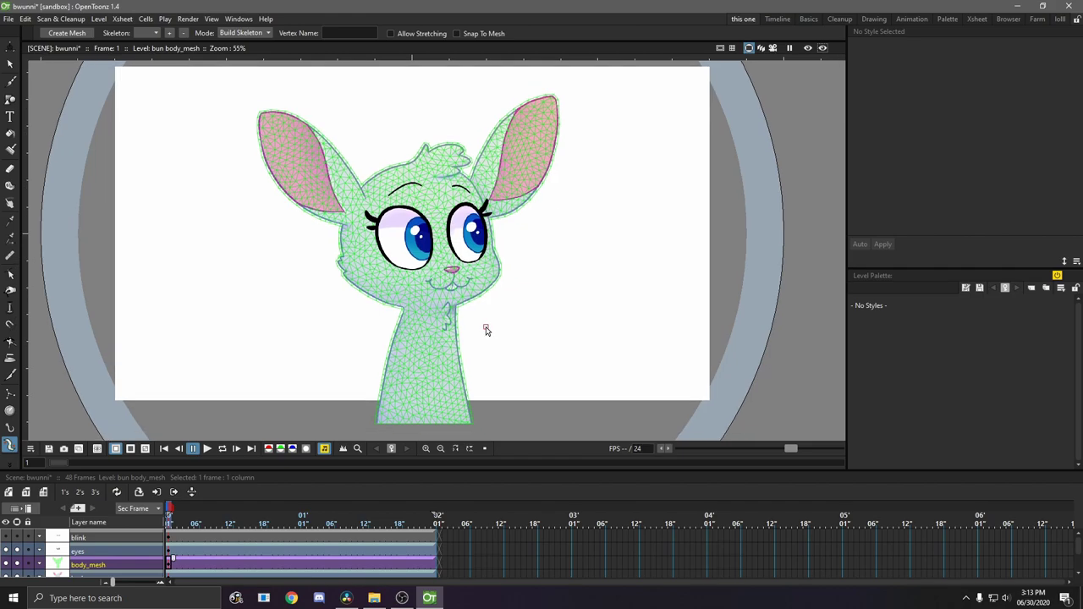
pyautogui.click(385, 416)
pyautogui.click(464, 415)
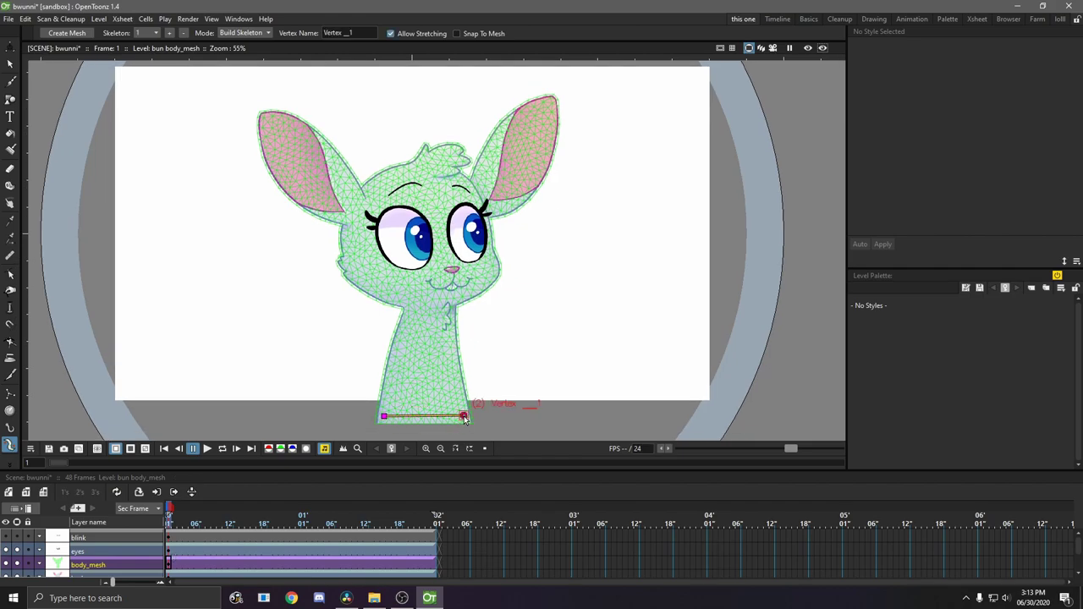
pyautogui.click(421, 395)
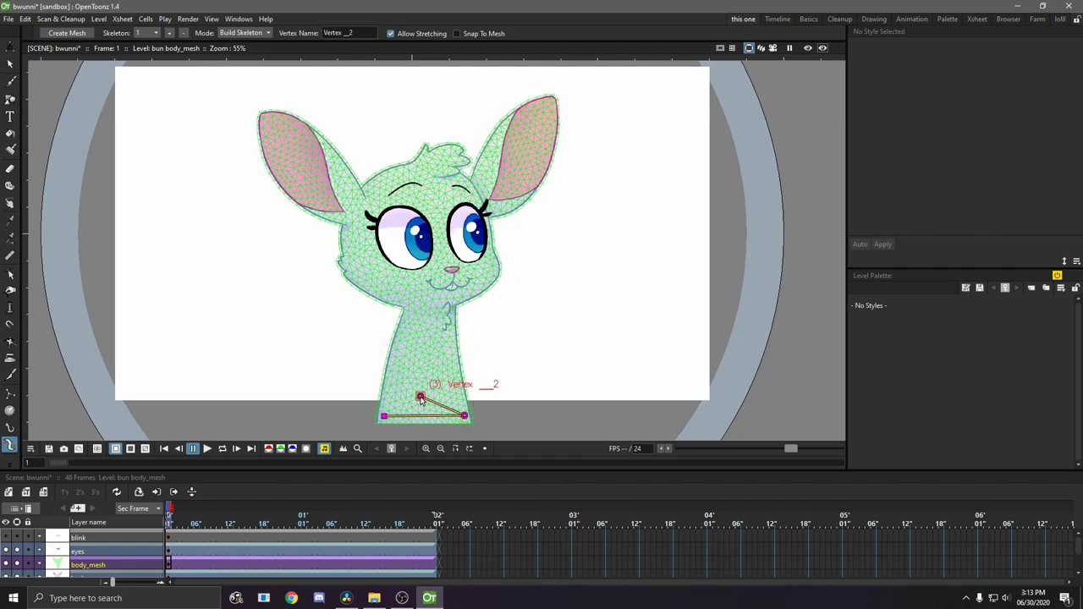
pyautogui.click(423, 309)
pyautogui.click(425, 235)
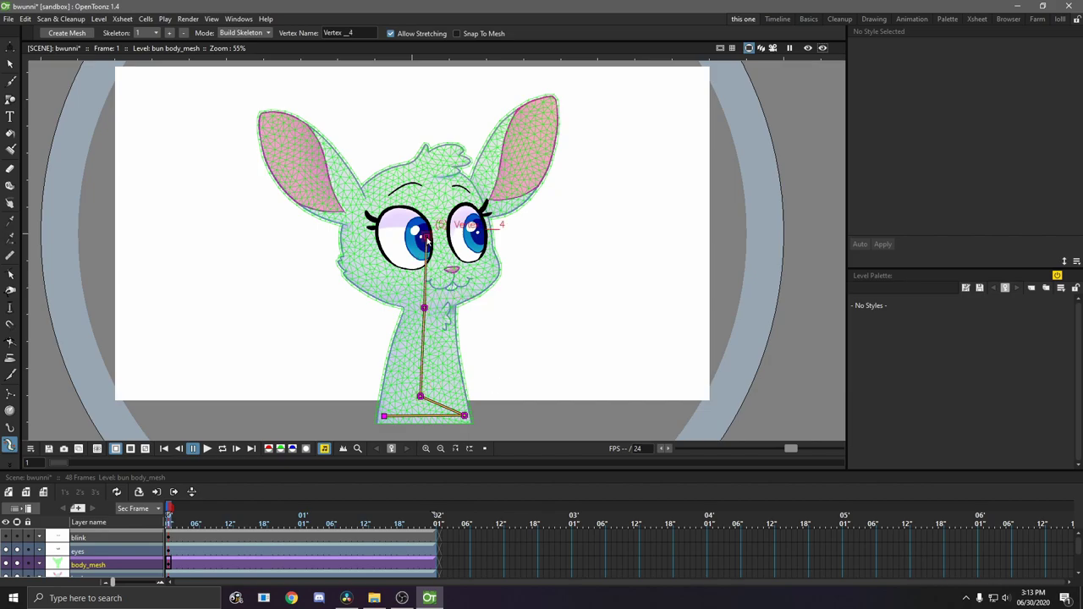
# Continue the skeleton from the head's centre into the left ear with vertices at its base, middle and tip.
pyautogui.click(354, 216)
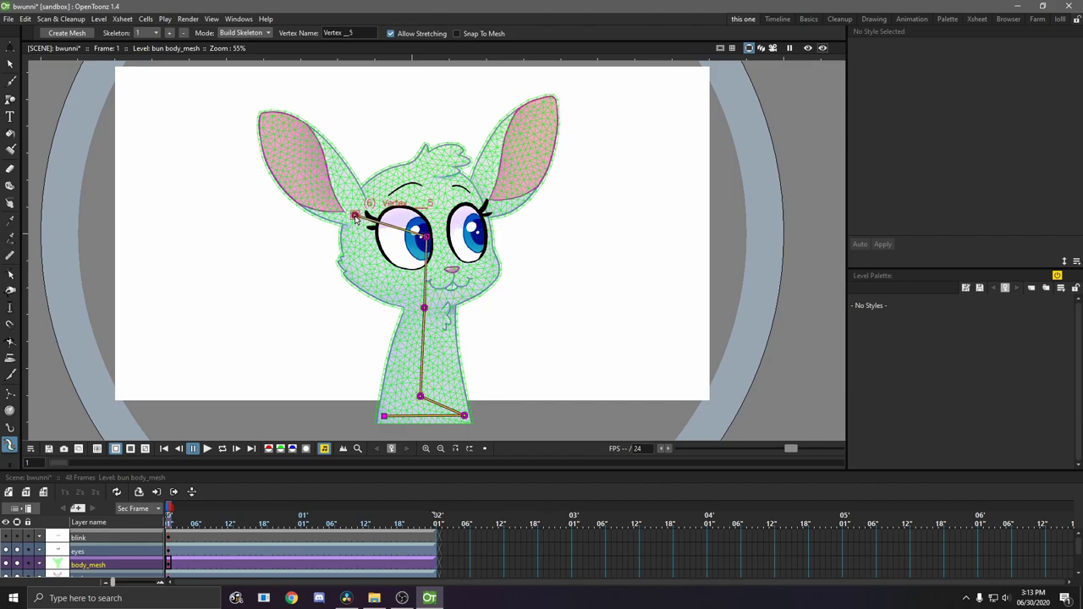
pyautogui.click(307, 181)
pyautogui.click(264, 121)
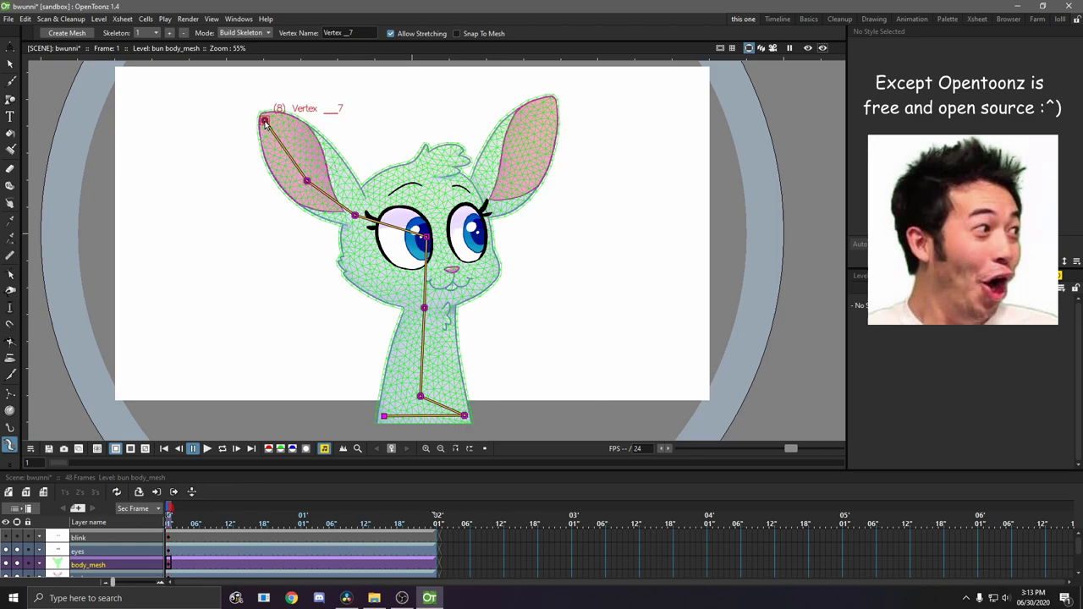
# Extend the skeleton from the head's centre into the right ear with vertices at its base, middle and tip, and nudge the base vertex.
pyautogui.click(488, 211)
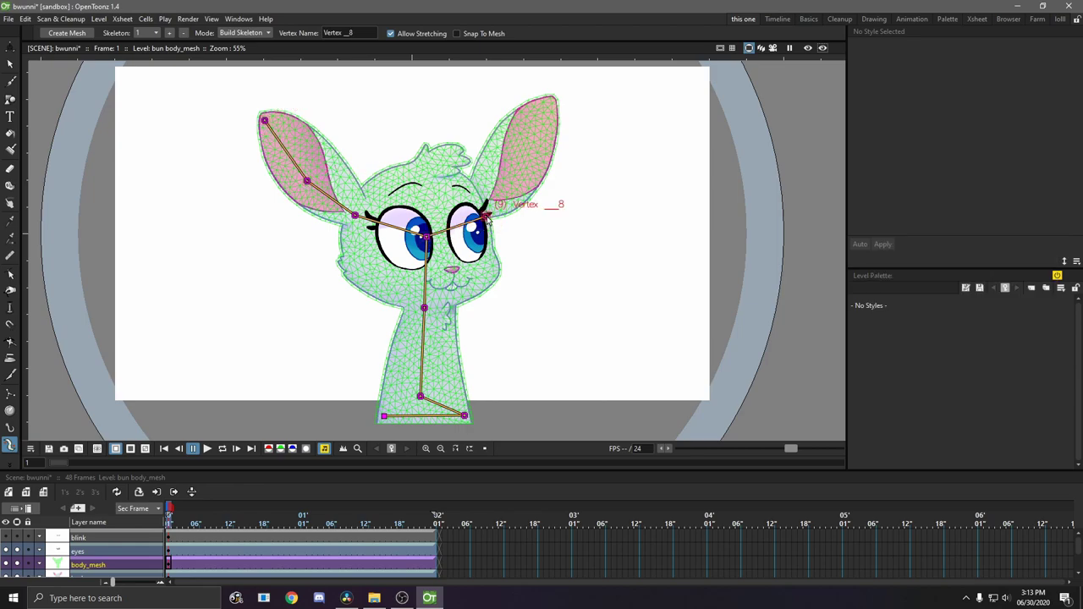
pyautogui.click(522, 179)
pyautogui.click(551, 99)
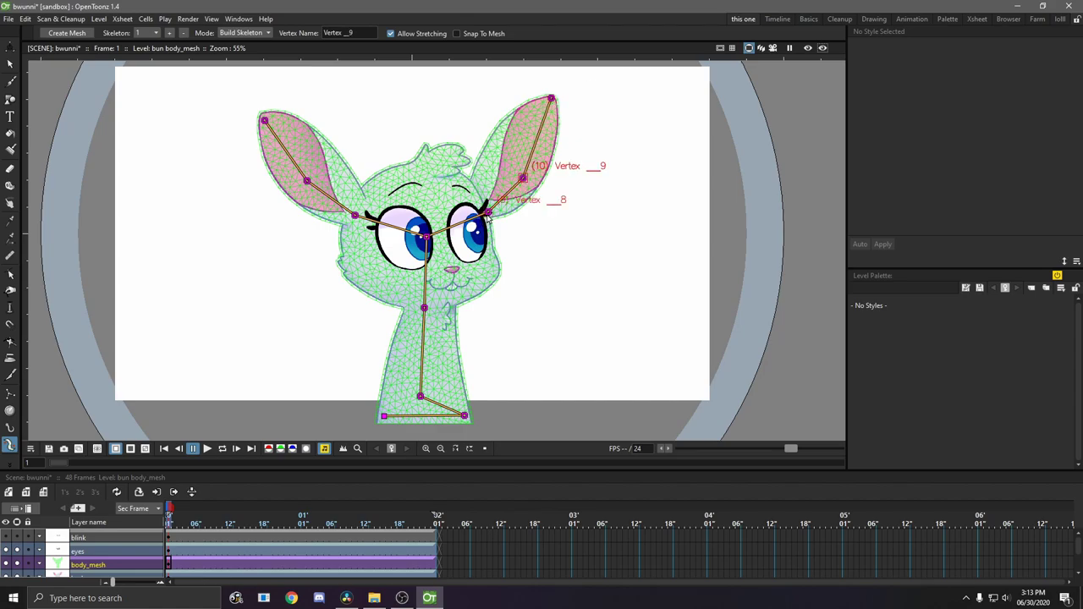
pyautogui.moveTo(488, 213); pyautogui.dragTo(485, 210)
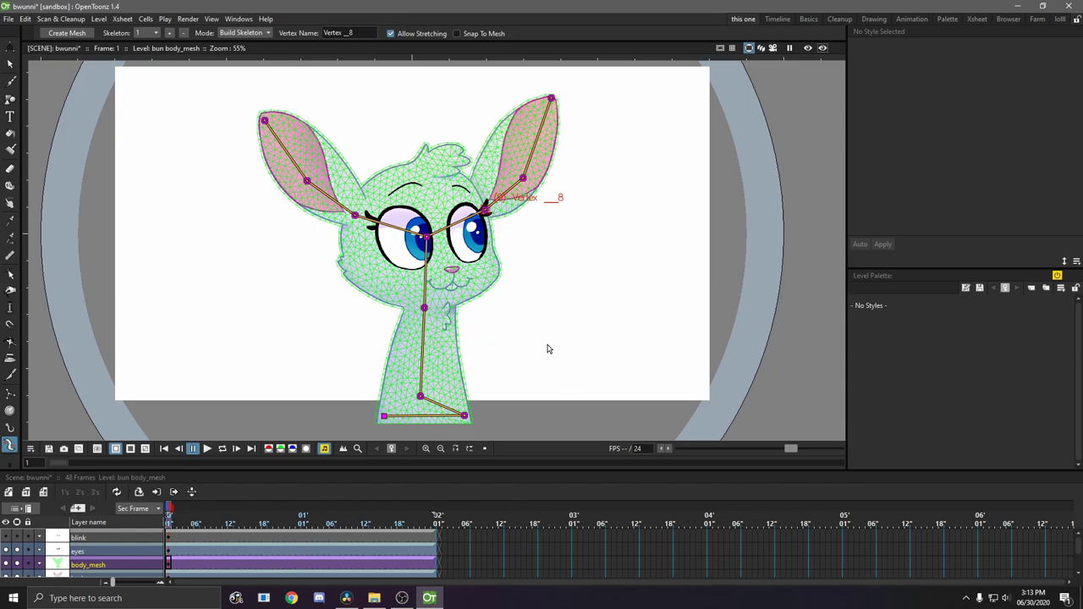
pyautogui.moveTo(515, 279); pyautogui.dragTo(522, 289)
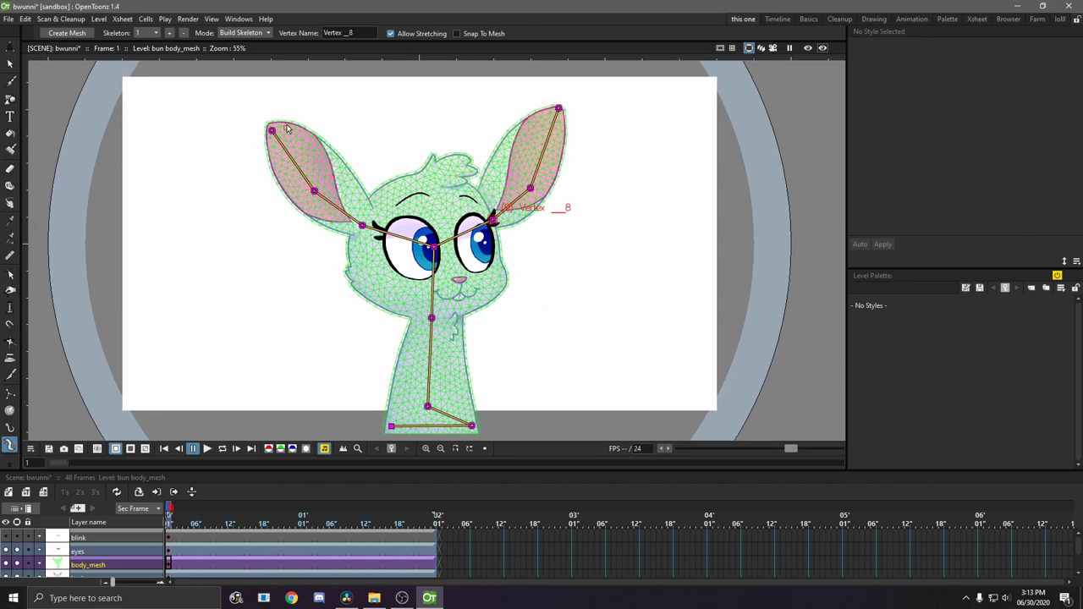
# Switch the Plastic tool to Animate mode, test the rig by moving the head's centre vertex, and undo the test move.
pyautogui.click(244, 33)
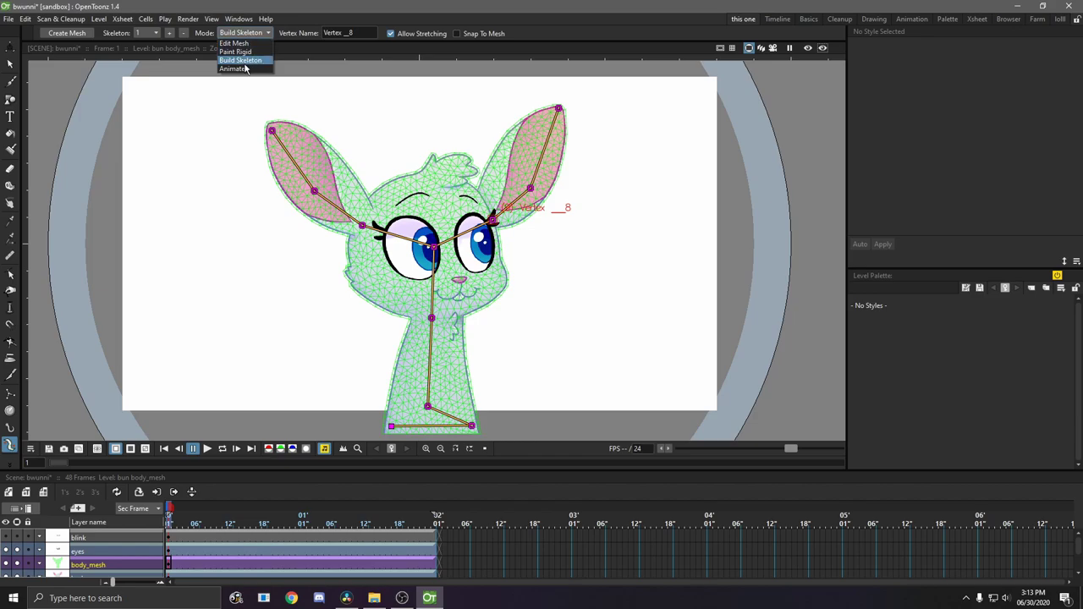
pyautogui.click(233, 69)
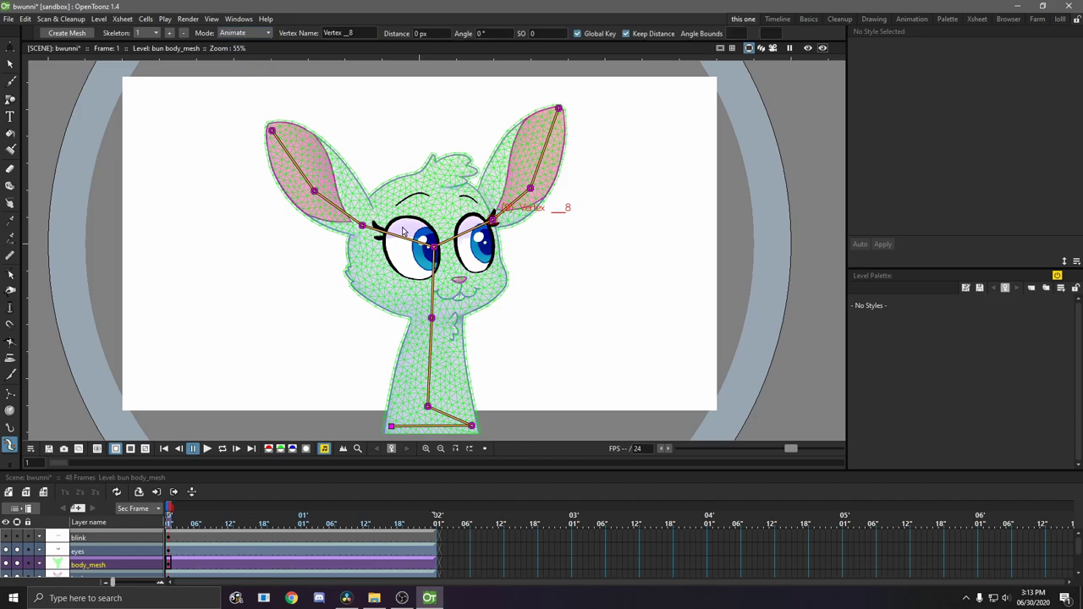
pyautogui.moveTo(432, 246); pyautogui.dragTo(360, 271)
pyautogui.hotkey('ctrl', 'z')
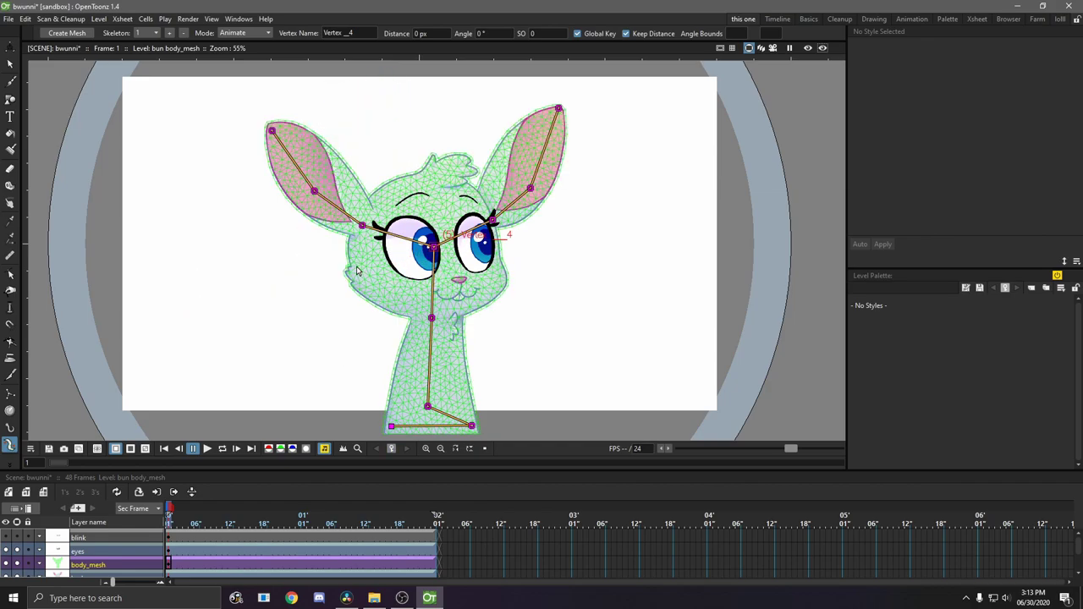
# Link the eyes and blink nodes to the body mesh node in the Stage Schematic so they follow the mesh.
pyautogui.click(237, 18)
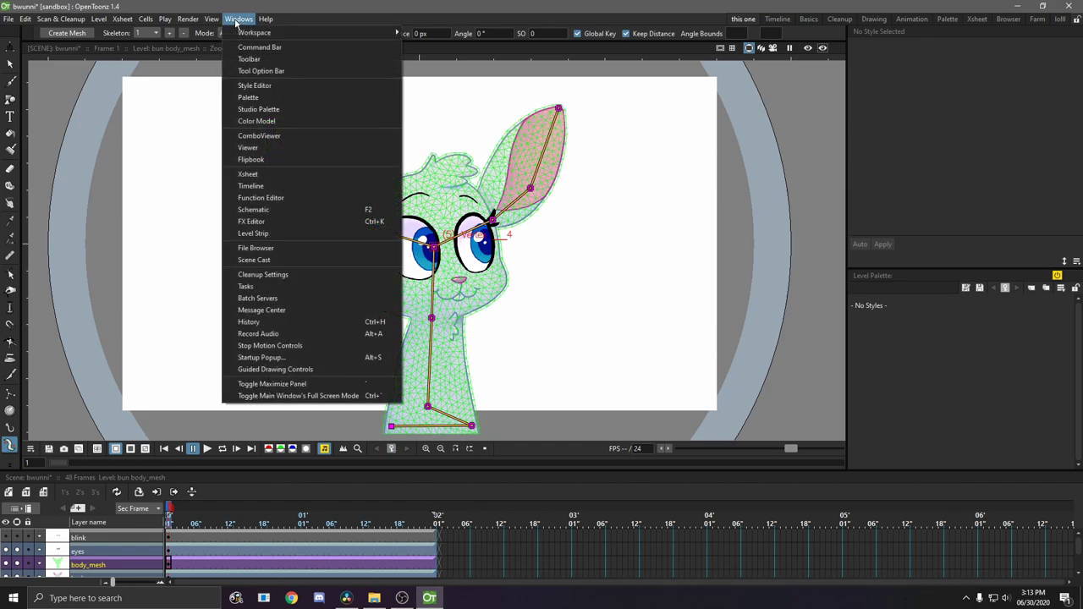
pyautogui.click(284, 213)
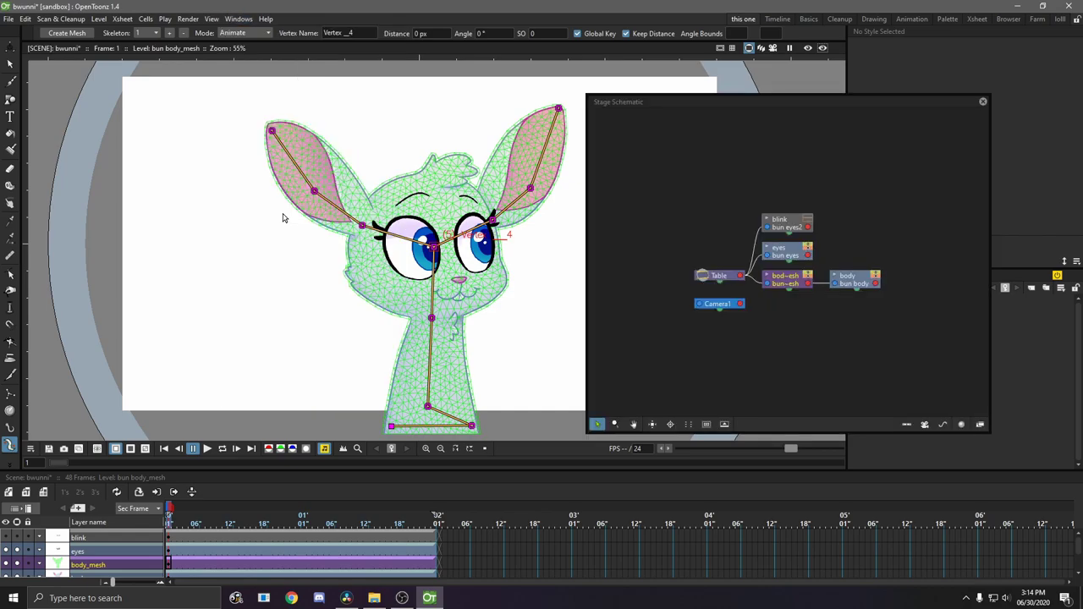
pyautogui.moveTo(852, 283); pyautogui.dragTo(872, 295)
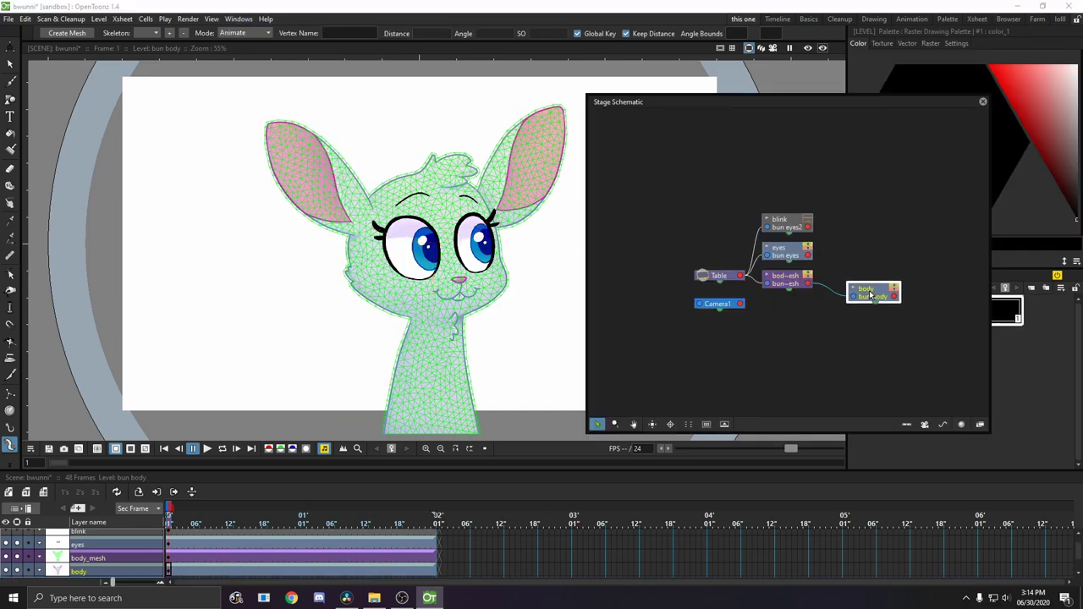
pyautogui.moveTo(792, 258); pyautogui.dragTo(863, 246)
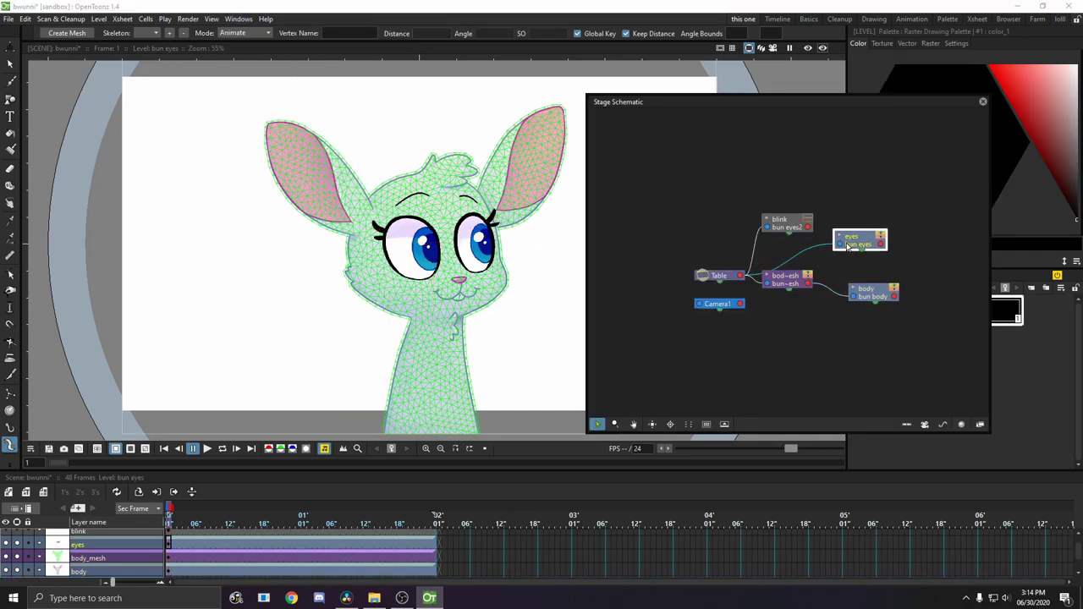
pyautogui.moveTo(774, 230); pyautogui.dragTo(809, 284)
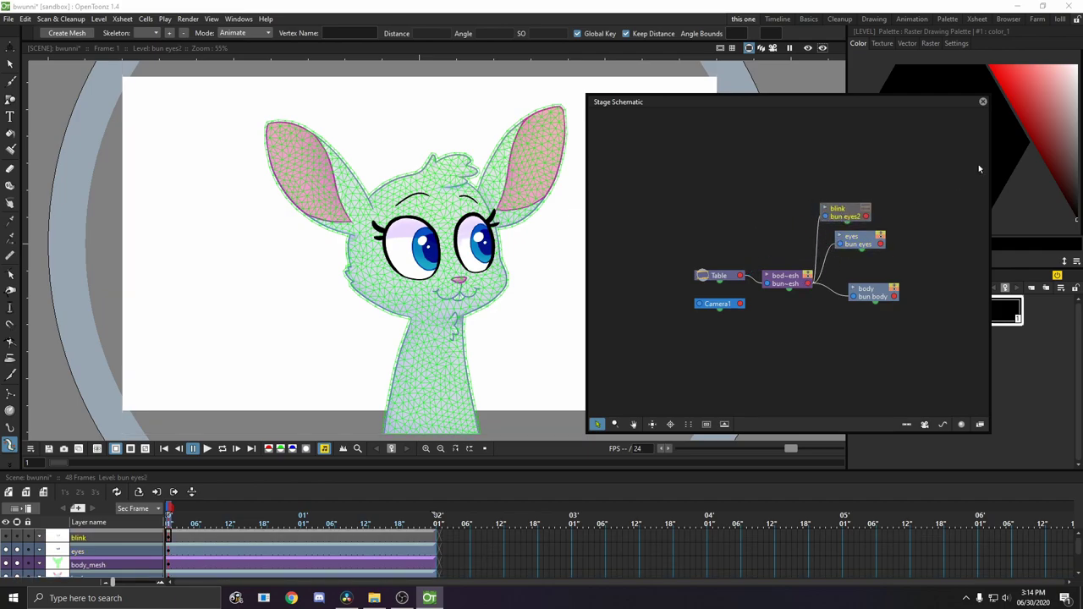
pyautogui.click(982, 103)
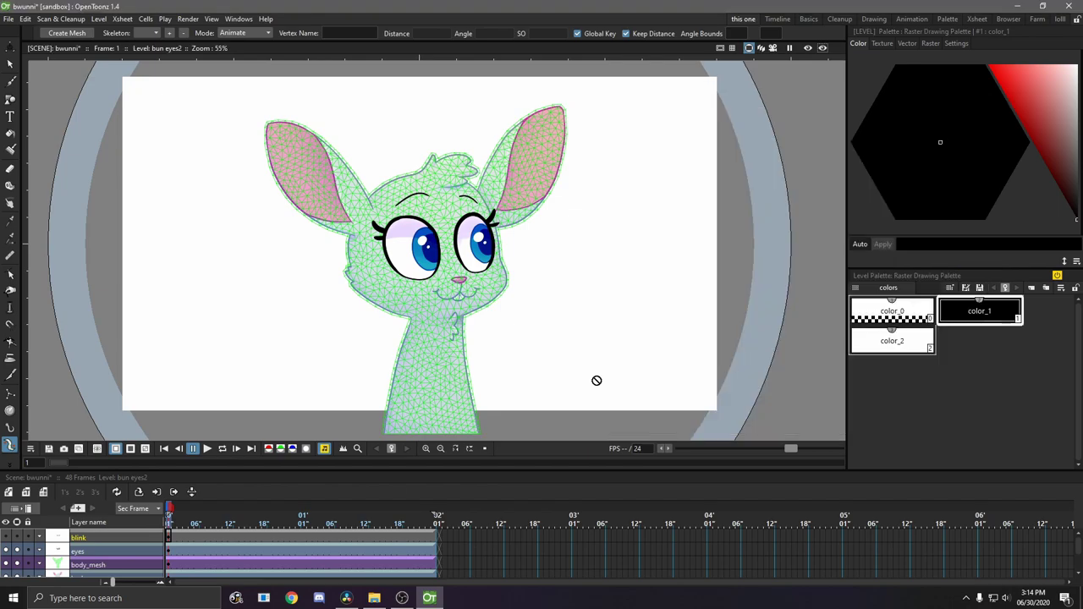
# Test moving the head's centre vertex on body_mesh at frame 1, undo the moves, and turn off Keep Distance.
pyautogui.click(169, 566)
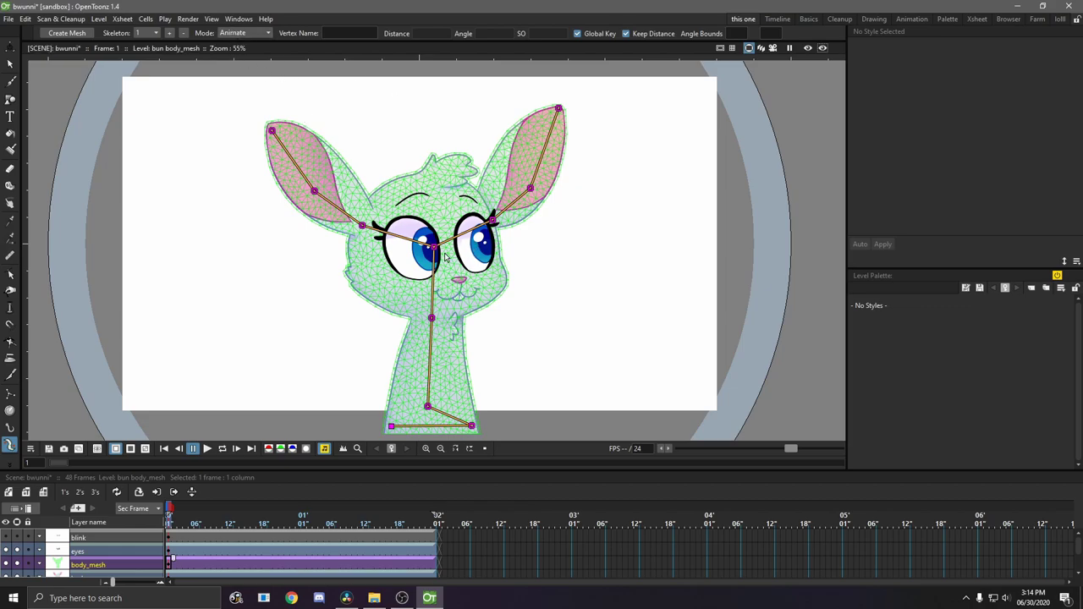
pyautogui.moveTo(433, 245); pyautogui.dragTo(445, 266)
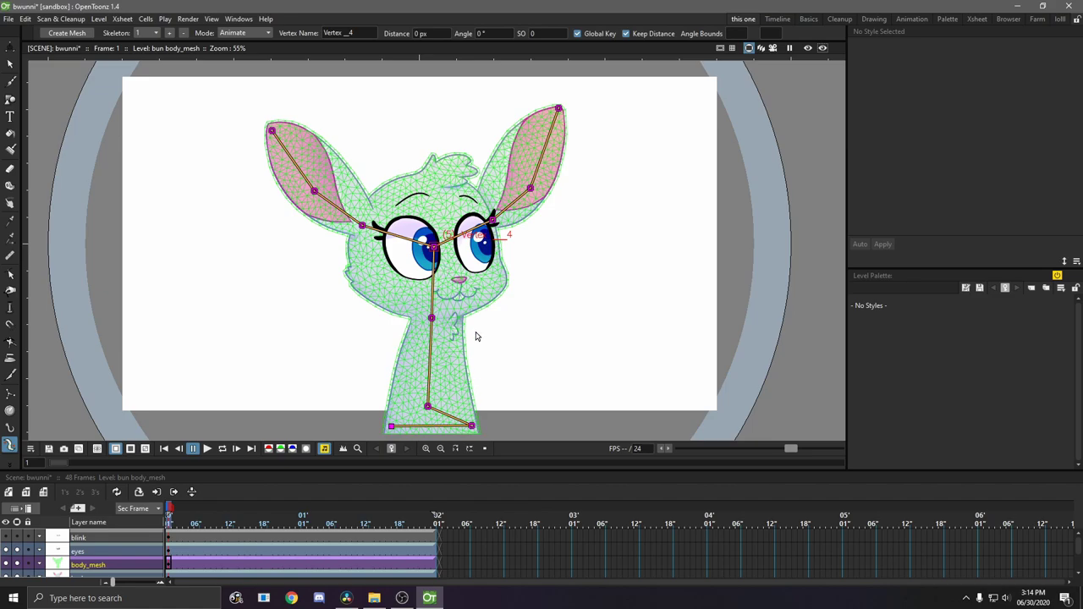
pyautogui.moveTo(434, 247); pyautogui.dragTo(520, 129)
pyautogui.hotkey('ctrl', 'z')
pyautogui.moveTo(435, 248)
pyautogui.mouseDown()
pyautogui.moveTo(436, 238)
pyautogui.moveTo(434, 265)
pyautogui.moveTo(440, 193)
pyautogui.moveTo(433, 257)
pyautogui.mouseUp()
pyautogui.click(168, 571)
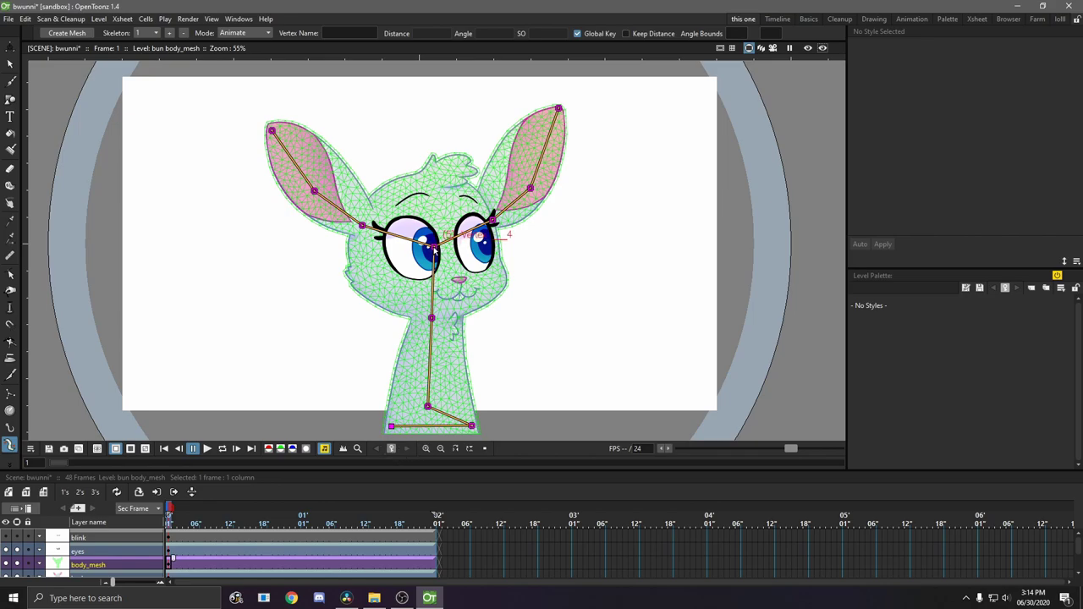
# Key the head's centre vertex near its rest pose at frame 1 and rotated to about -6.7° at frame 24.
pyautogui.moveTo(433, 247); pyautogui.dragTo(435, 247)
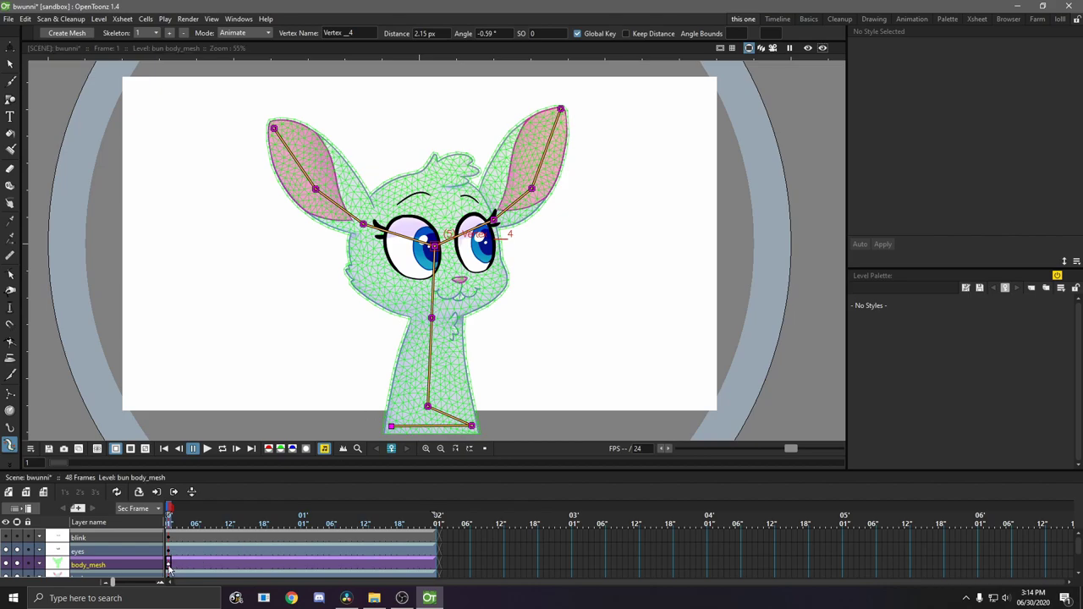
pyautogui.click(302, 523)
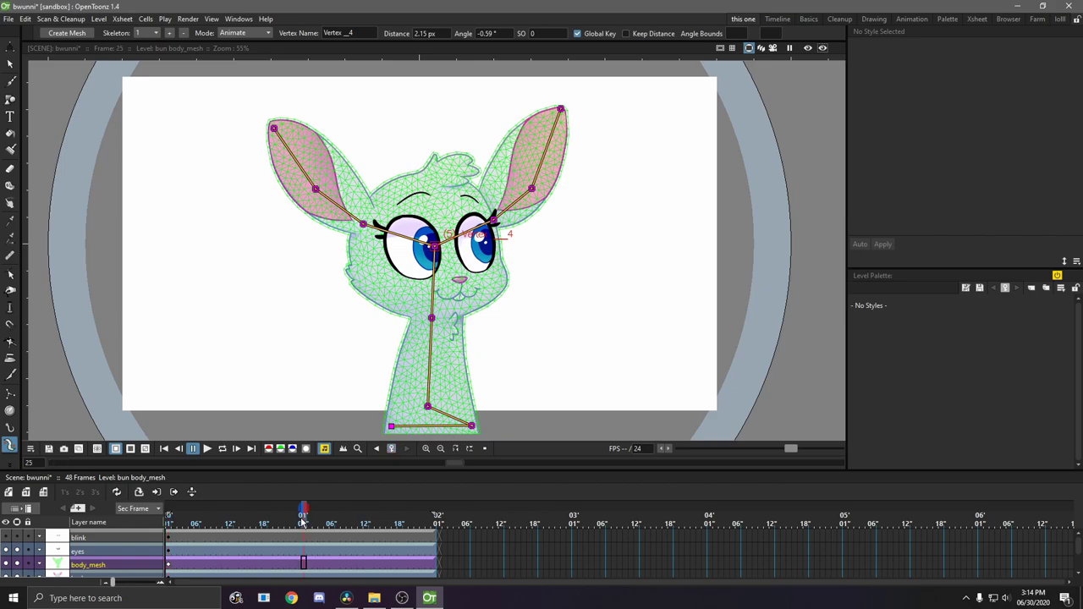
pyautogui.click(300, 565)
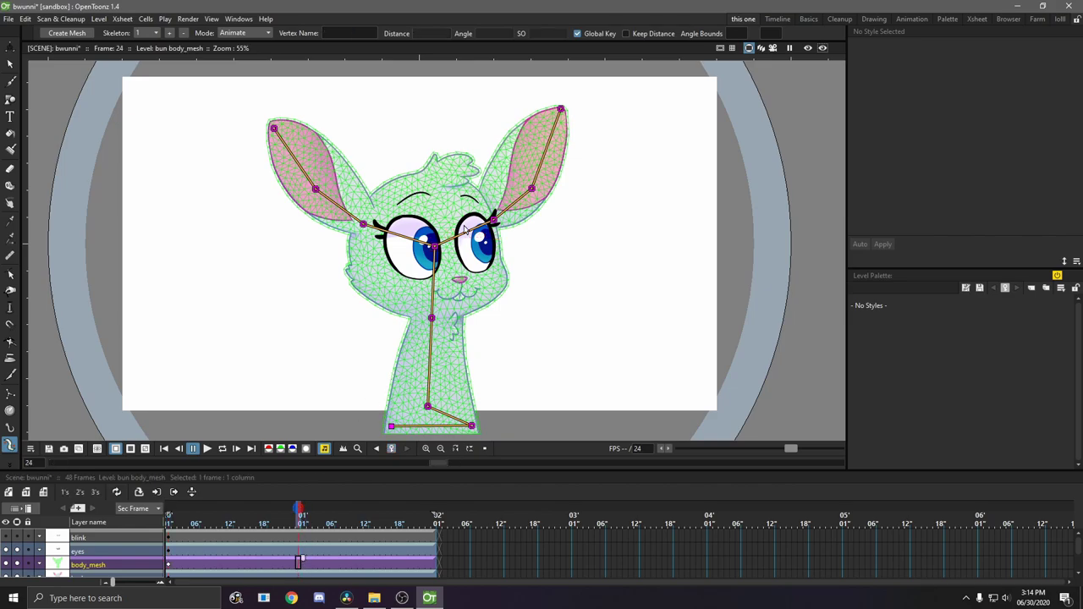
pyautogui.moveTo(435, 247); pyautogui.dragTo(468, 218)
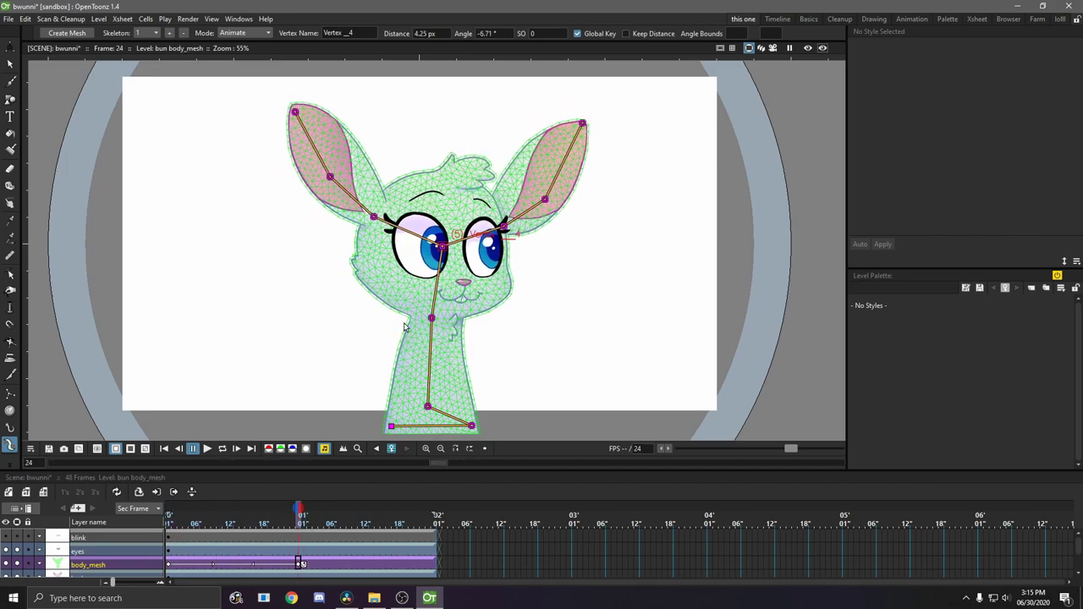
# Adjust the middle and tip vertices of both ears slightly at frame 24 to follow the head tilt.
pyautogui.moveTo(330, 176); pyautogui.dragTo(333, 173)
pyautogui.moveTo(302, 109); pyautogui.dragTo(304, 106)
pyautogui.moveTo(545, 200); pyautogui.dragTo(547, 203)
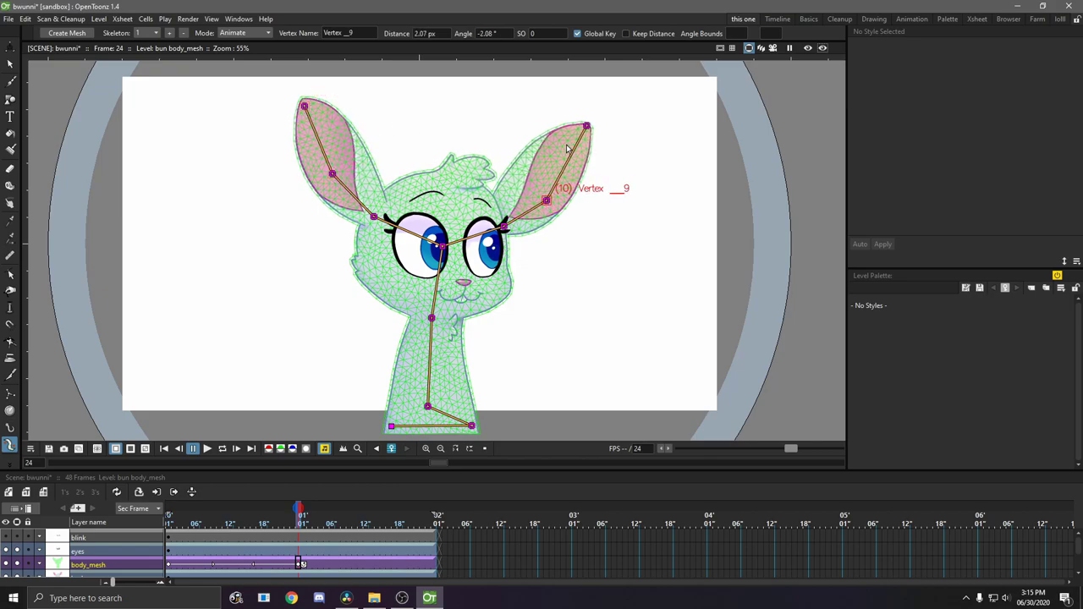
pyautogui.moveTo(586, 126); pyautogui.dragTo(589, 130)
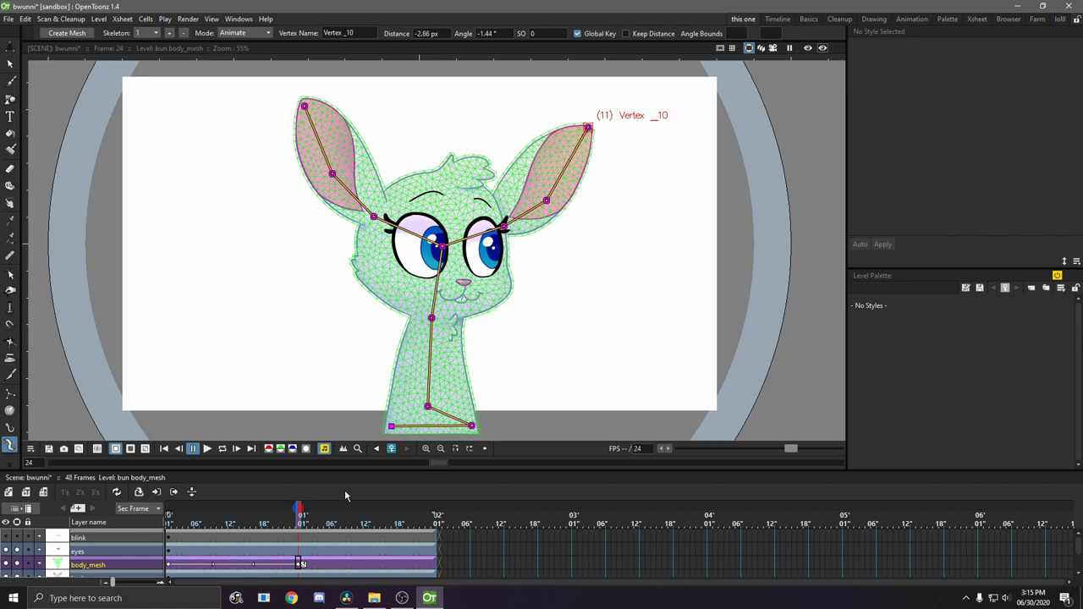
# Preview the head tilt animation in a loop from frame 1.
pyautogui.moveTo(297, 528); pyautogui.dragTo(137, 539)
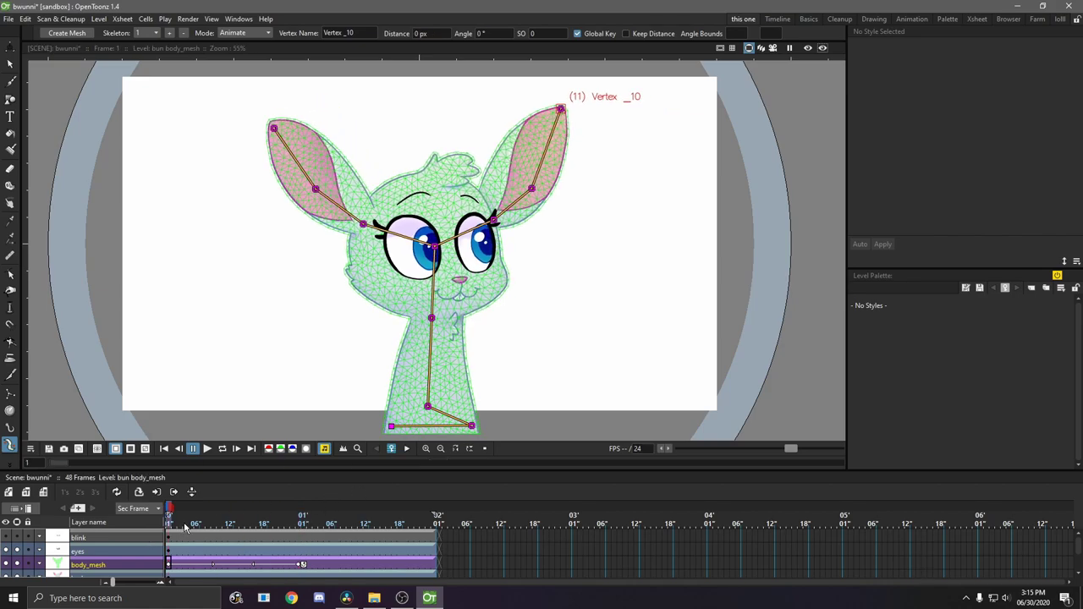
pyautogui.press('l')
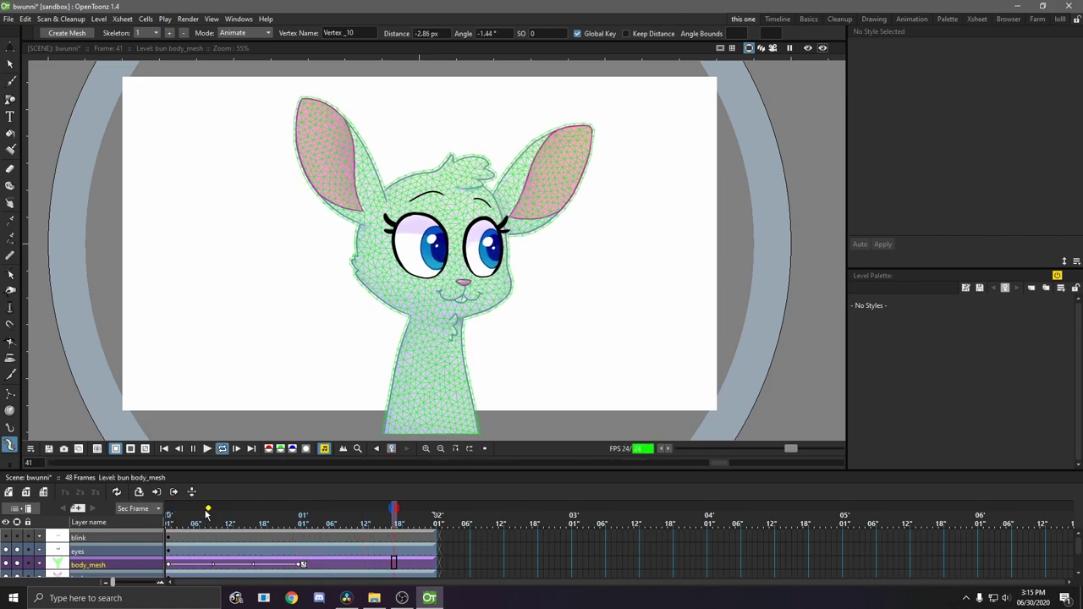
pyautogui.press('l')
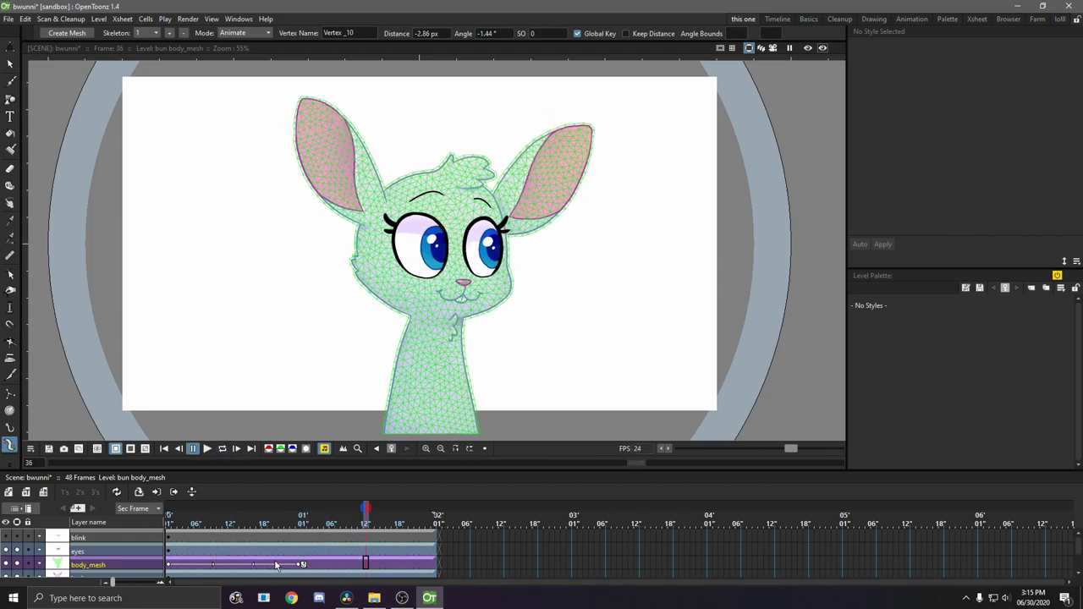
# Copy the body_mesh keyframe from frame 1 to frame 49 so the head returns to its starting pose.
pyautogui.moveTo(292, 517); pyautogui.dragTo(161, 526)
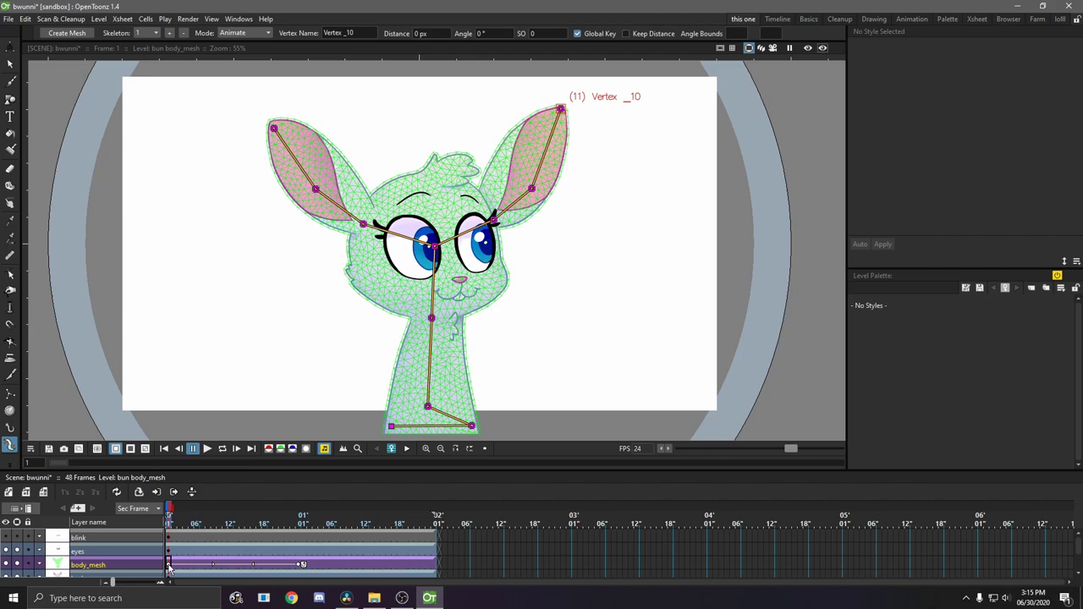
pyautogui.click(169, 566)
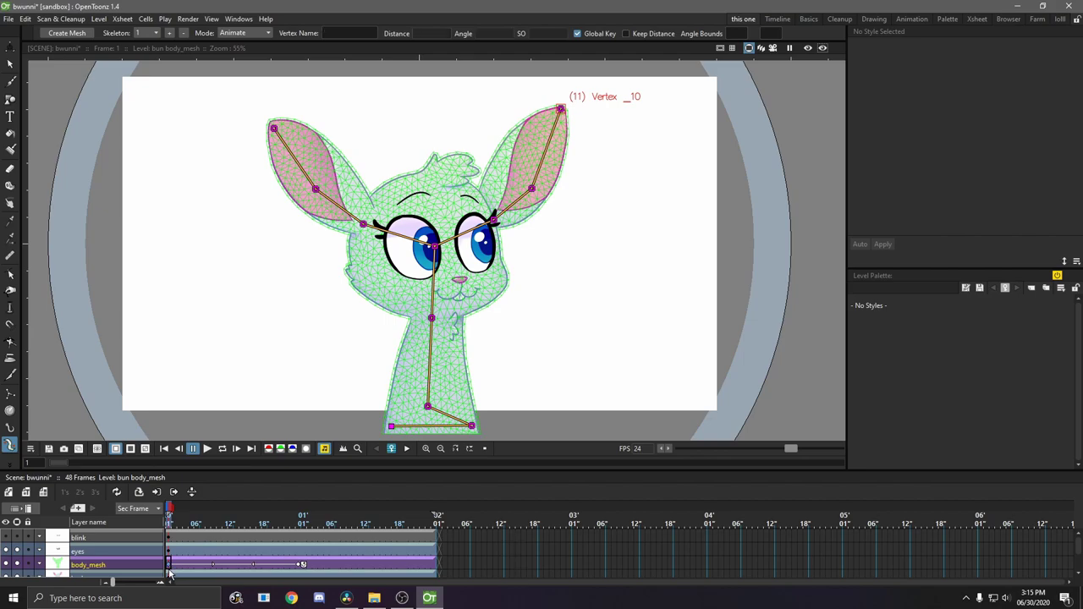
pyautogui.click(442, 567)
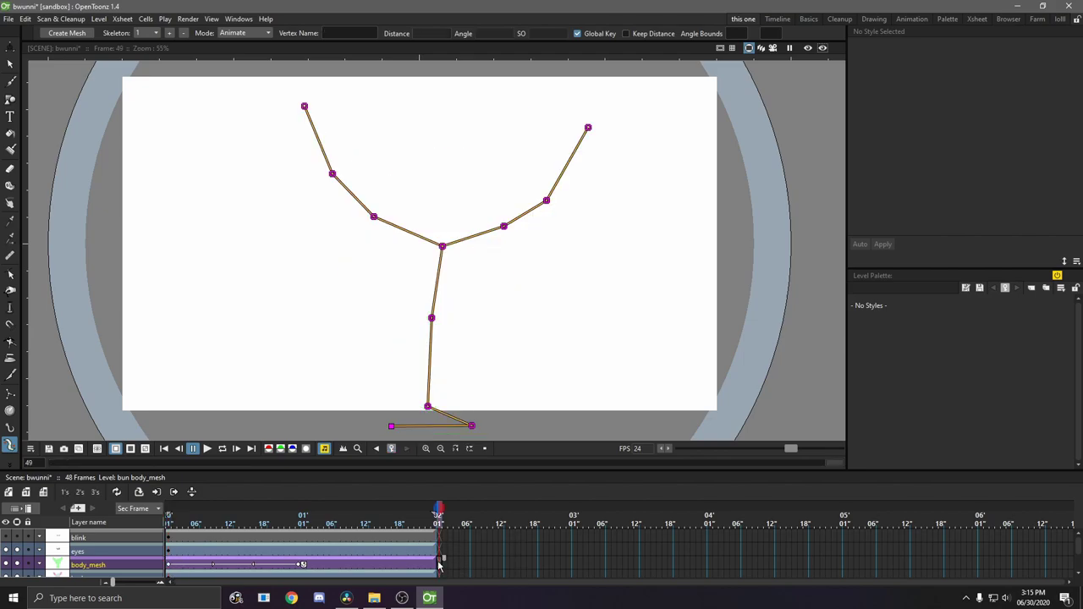
pyautogui.hotkey('ctrl', 'v')
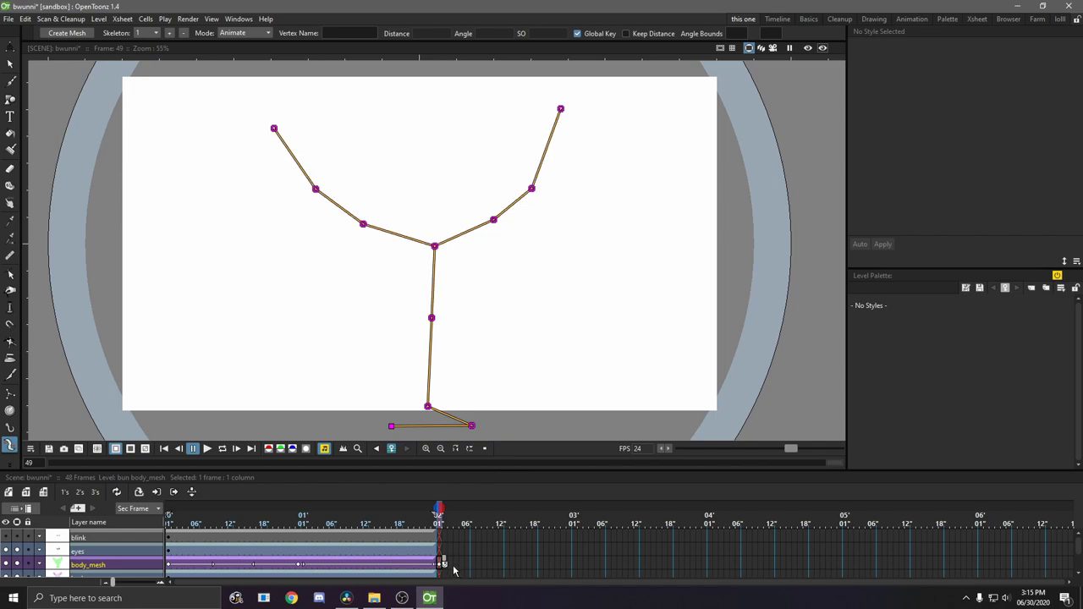
# Review the body_mesh motion and its keyframe interpolation across frames 1 to 49, and preview the loop.
pyautogui.click(437, 523)
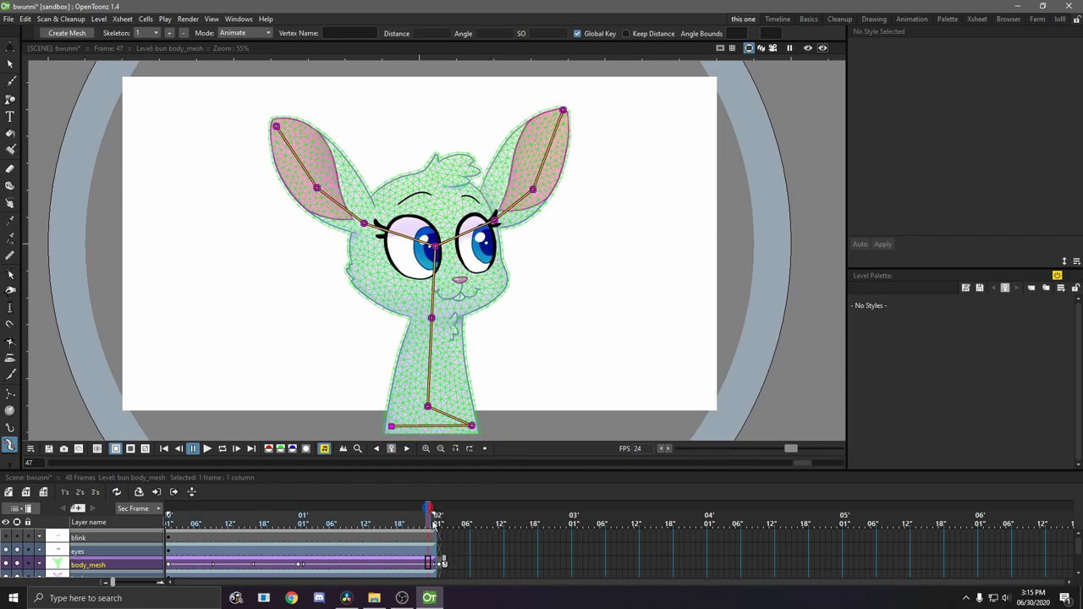
pyautogui.click(440, 564)
pyautogui.moveTo(437, 518); pyautogui.dragTo(191, 506)
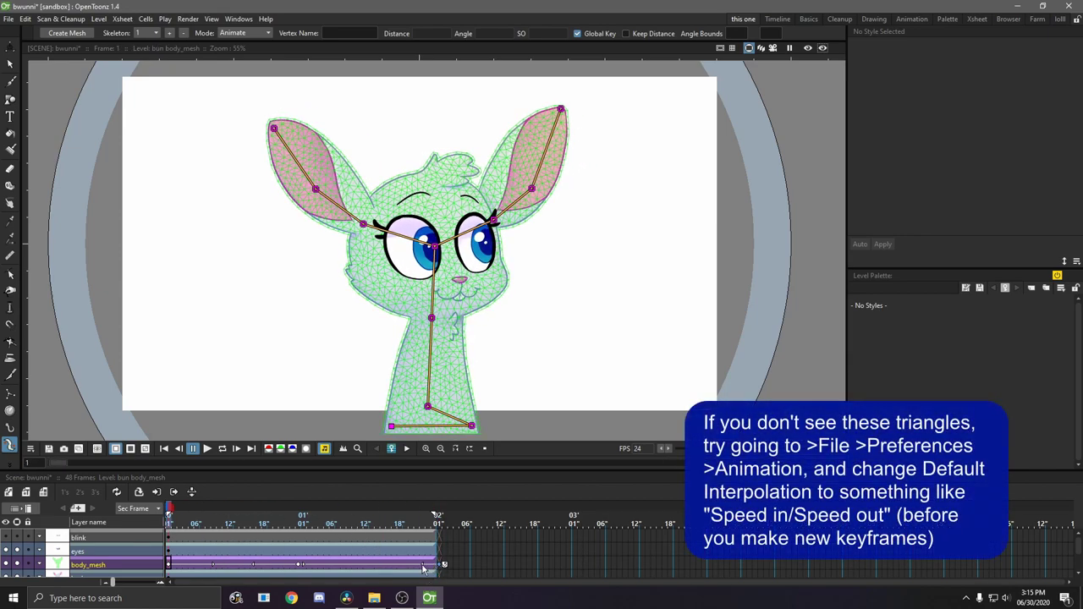
pyautogui.click(303, 565)
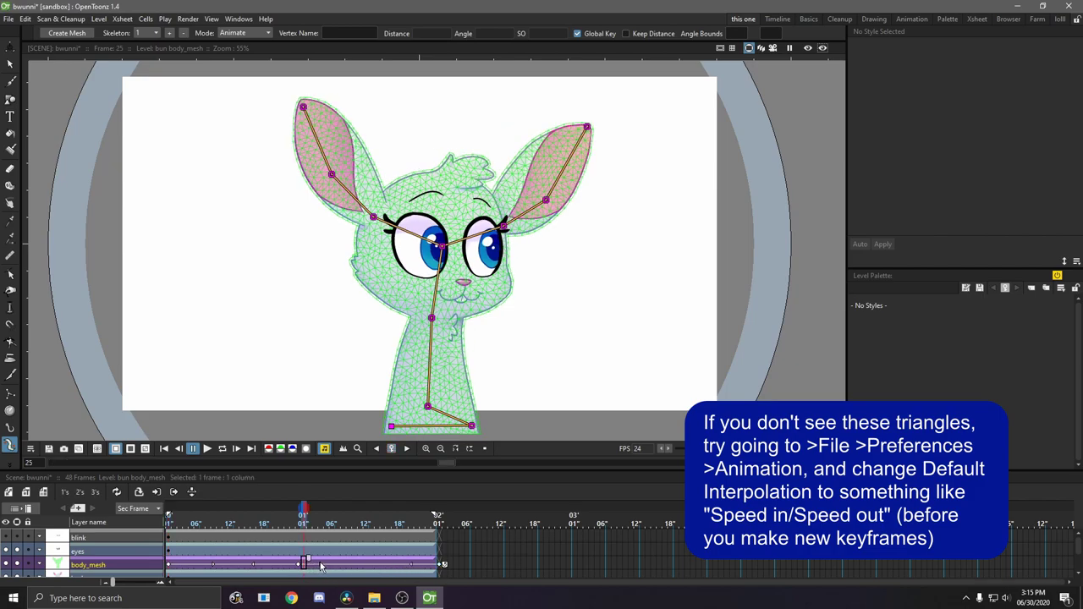
pyautogui.moveTo(304, 512); pyautogui.dragTo(165, 564)
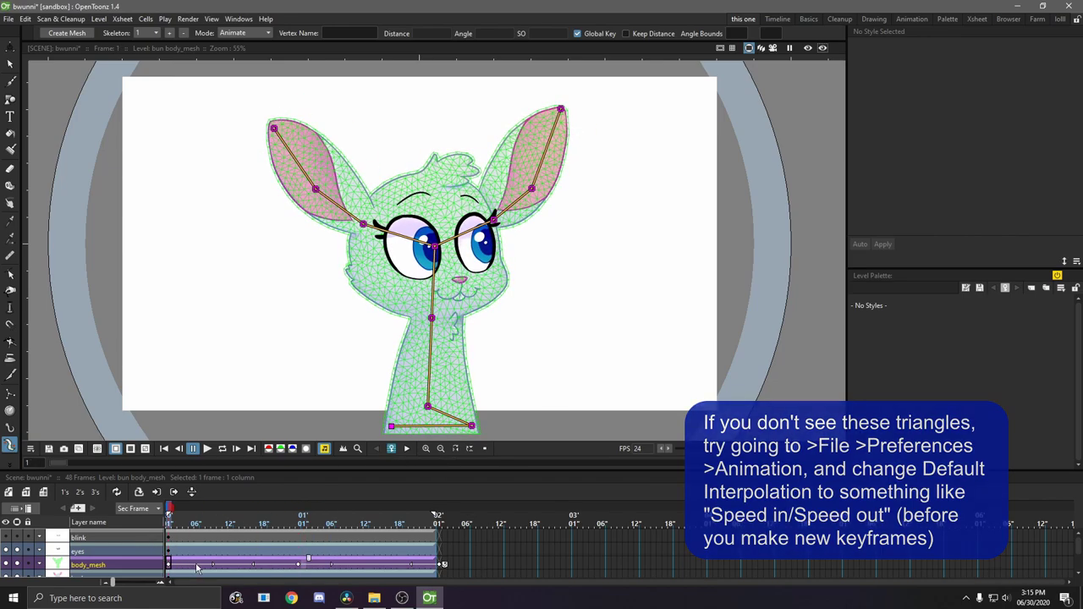
pyautogui.press('l')
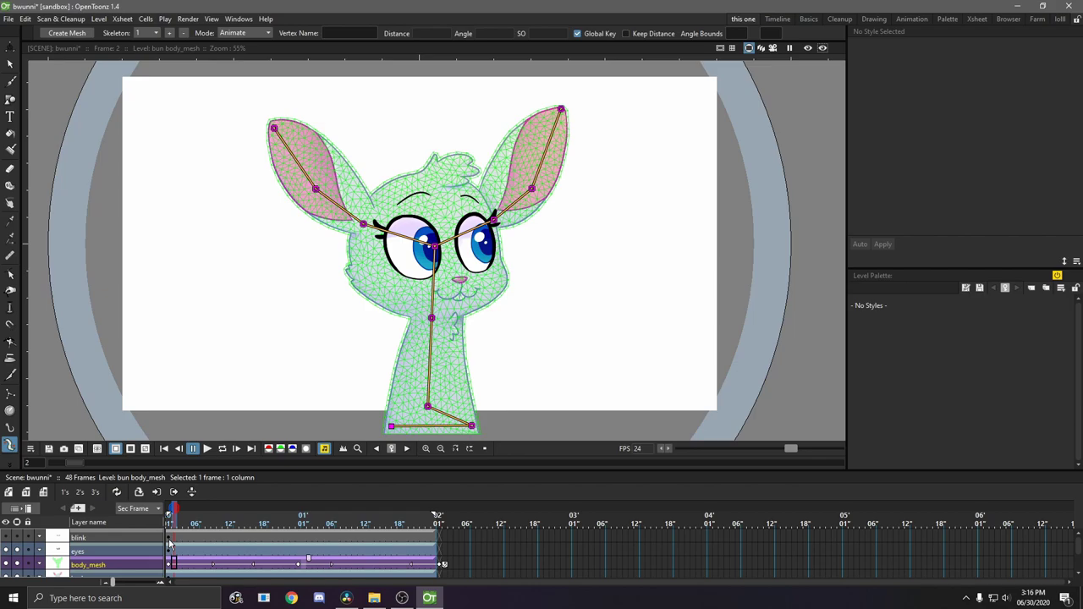
# Make the blink layer visible and delete all its cells across the 48-frame timeline.
pyautogui.click(18, 537)
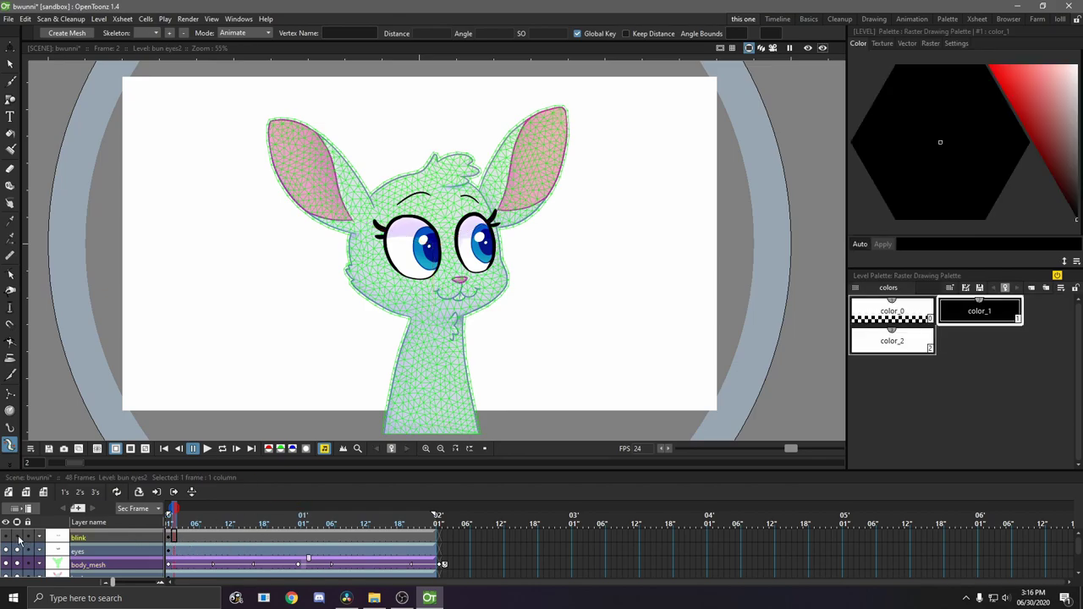
pyautogui.click(7, 536)
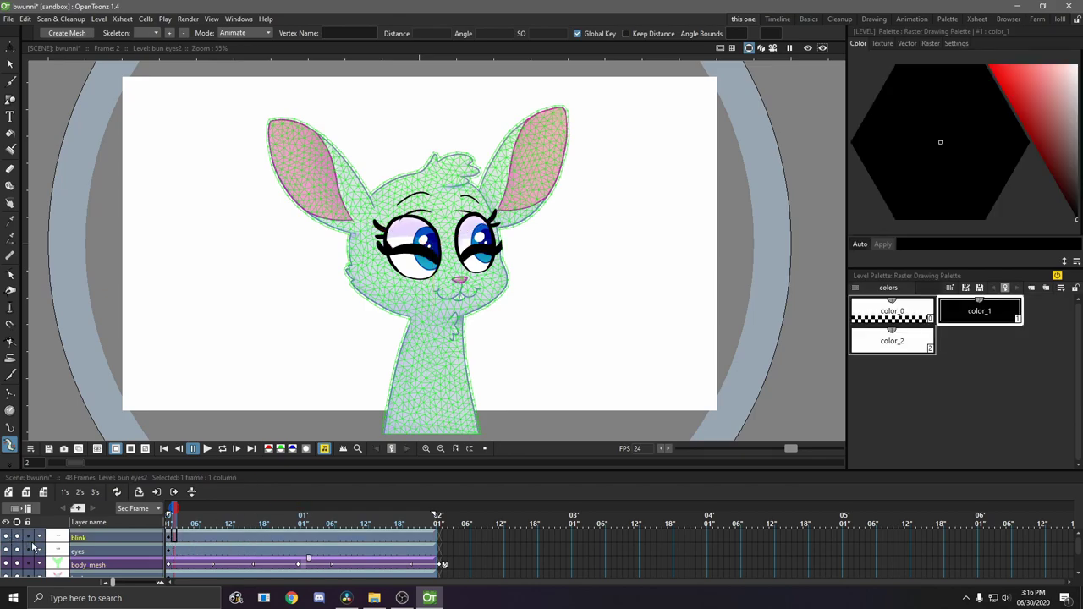
pyautogui.click(436, 540)
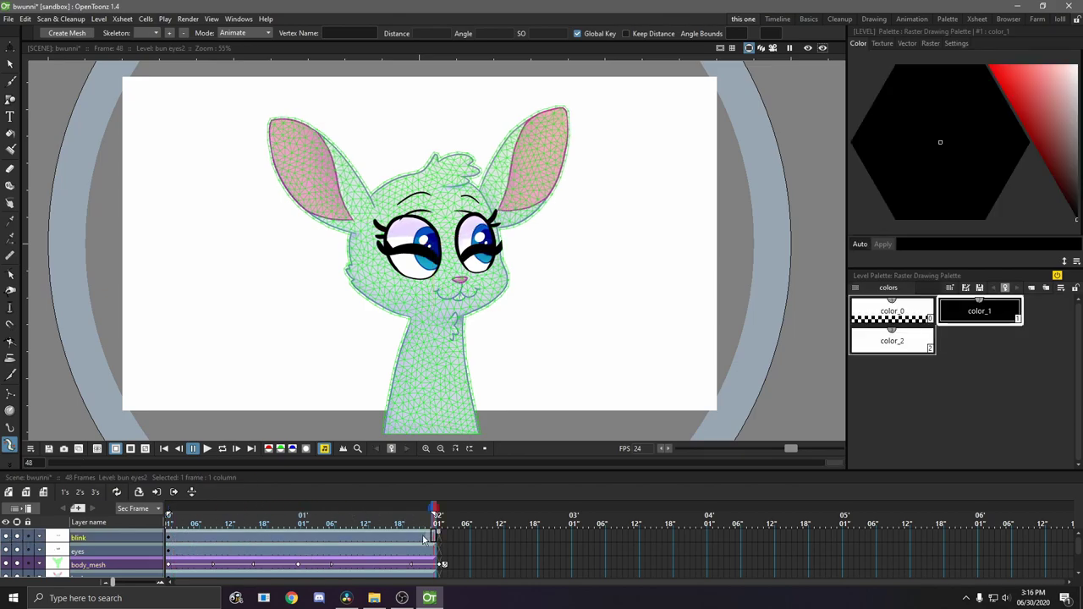
pyautogui.keyDown('shift'); pyautogui.click(181, 537); pyautogui.keyUp('shift')
pyautogui.press('Delete')
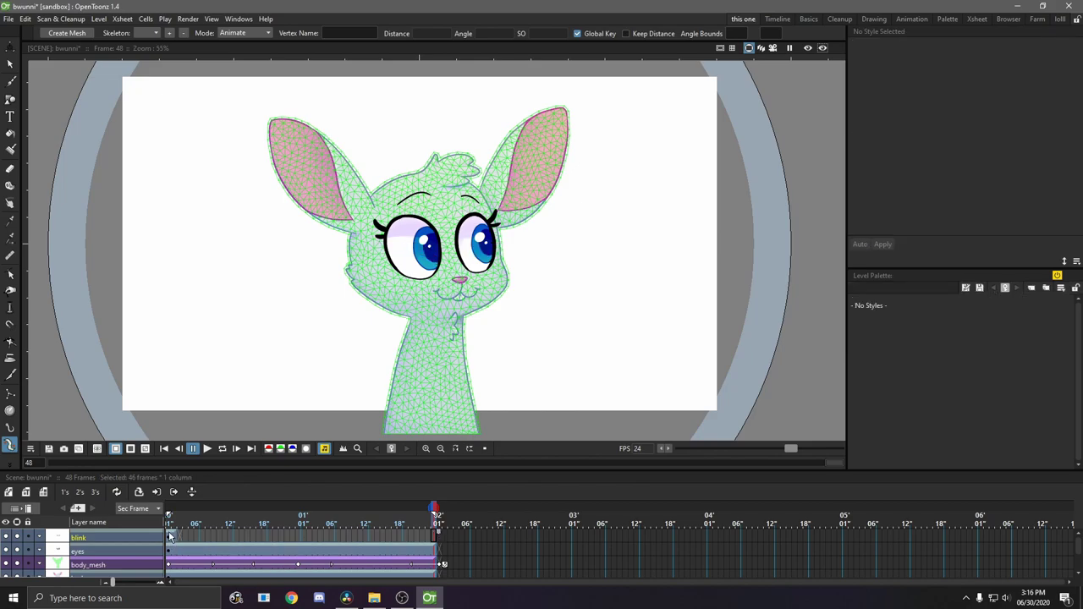
# Place the closed-eye drawing on frames 12 and 13 of the blink layer and clear the open-eye cells from eyes at those frames.
pyautogui.moveTo(169, 537); pyautogui.dragTo(231, 525)
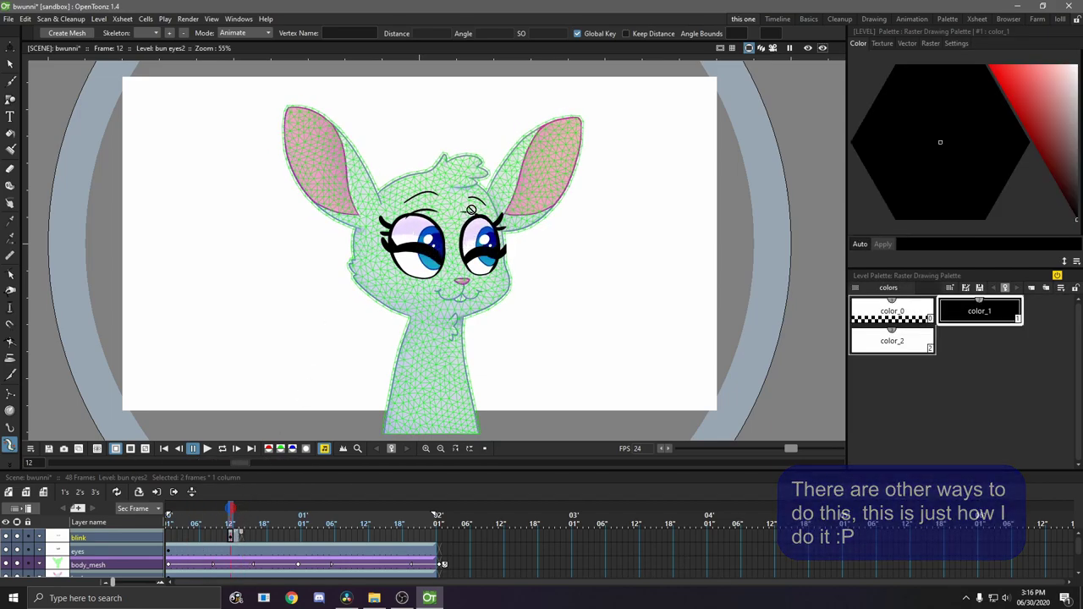
pyautogui.click(239, 550)
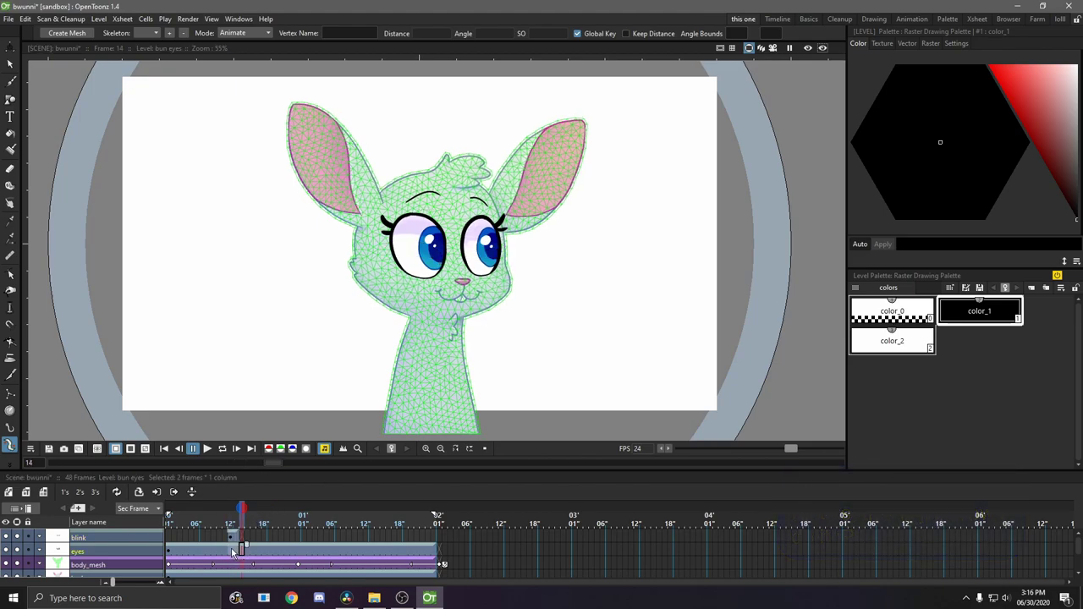
pyautogui.click(236, 551)
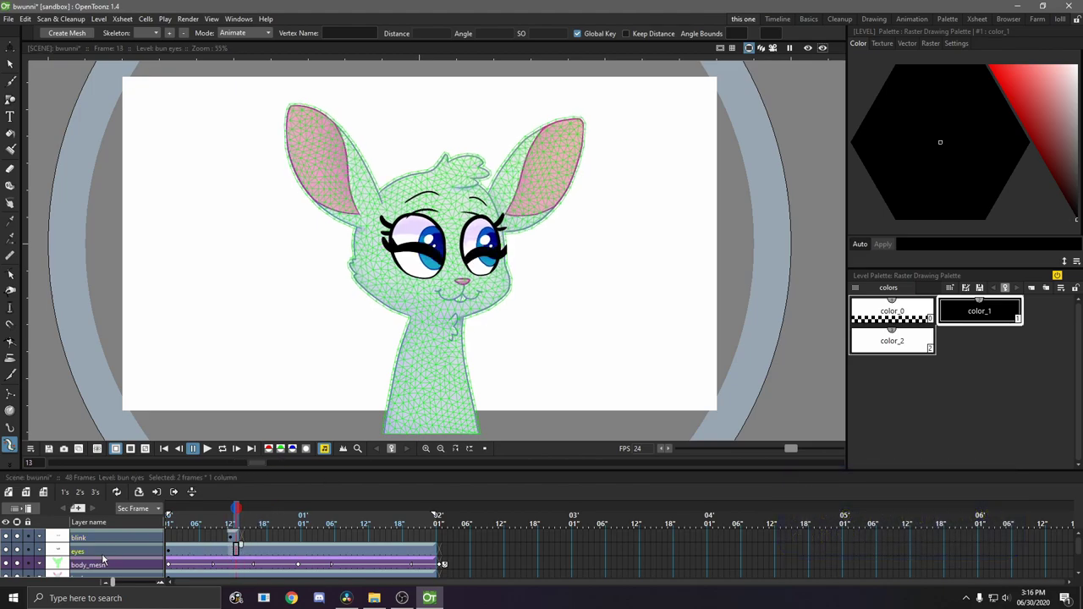
pyautogui.press('Delete')
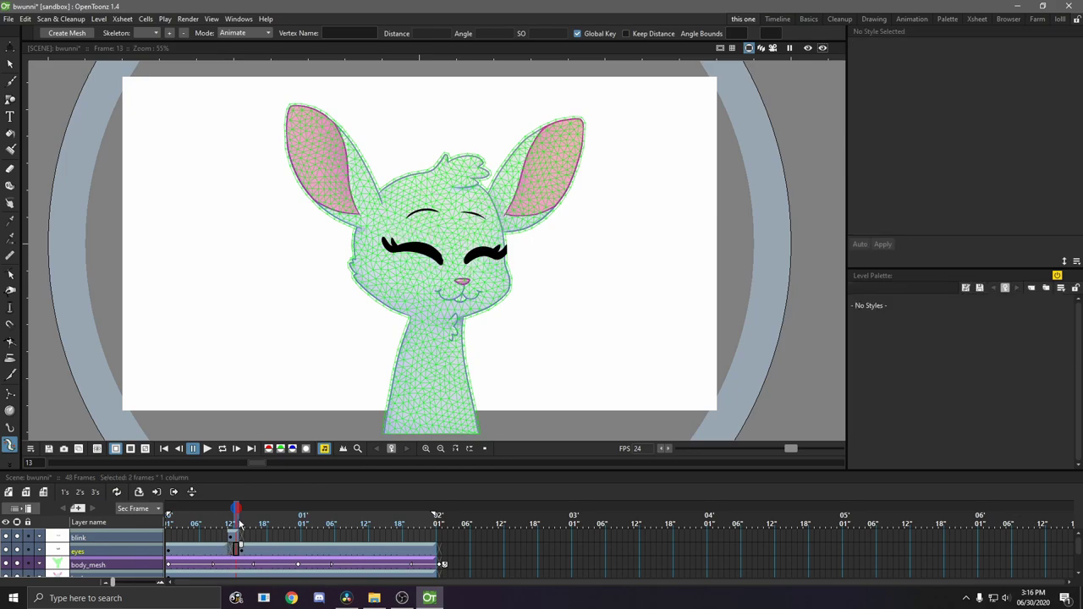
# Preview the blink together with the head tilt in a loop from frame 1.
pyautogui.moveTo(235, 524); pyautogui.dragTo(121, 522)
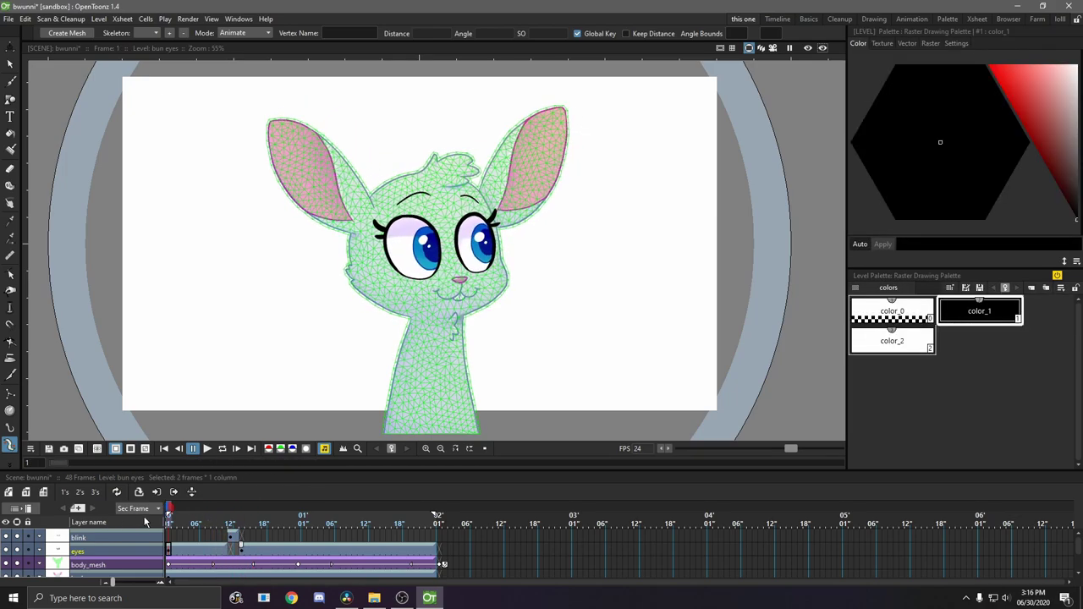
pyautogui.press('l')
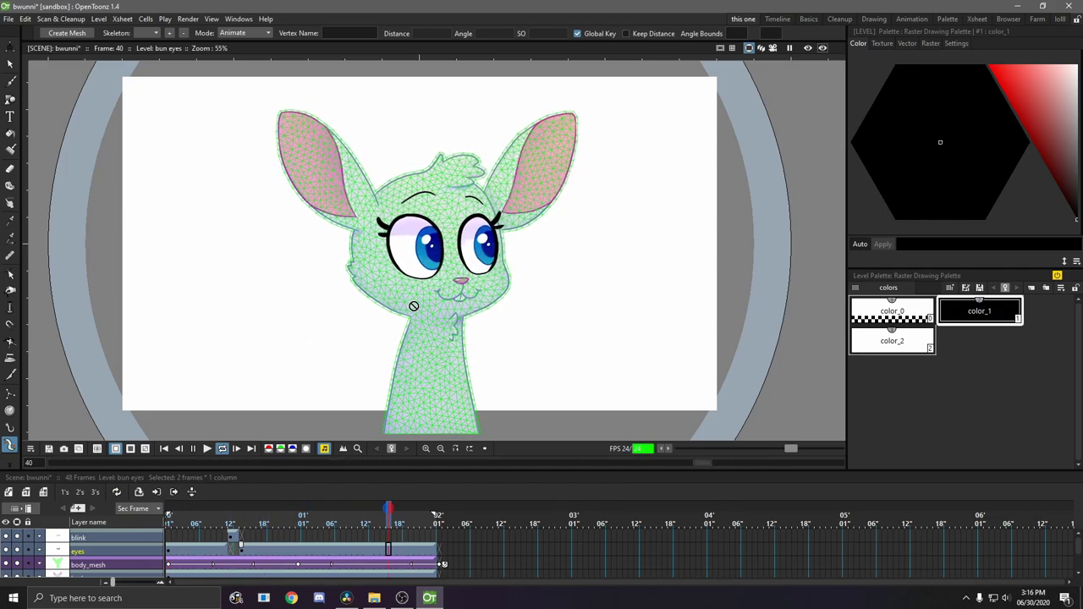
pyautogui.press('p')
# Inspect the closed eye's outer lash at frame 12 up close, and switch the Plastic tool to Edit Mesh mode on body_mesh.
pyautogui.click(232, 539)
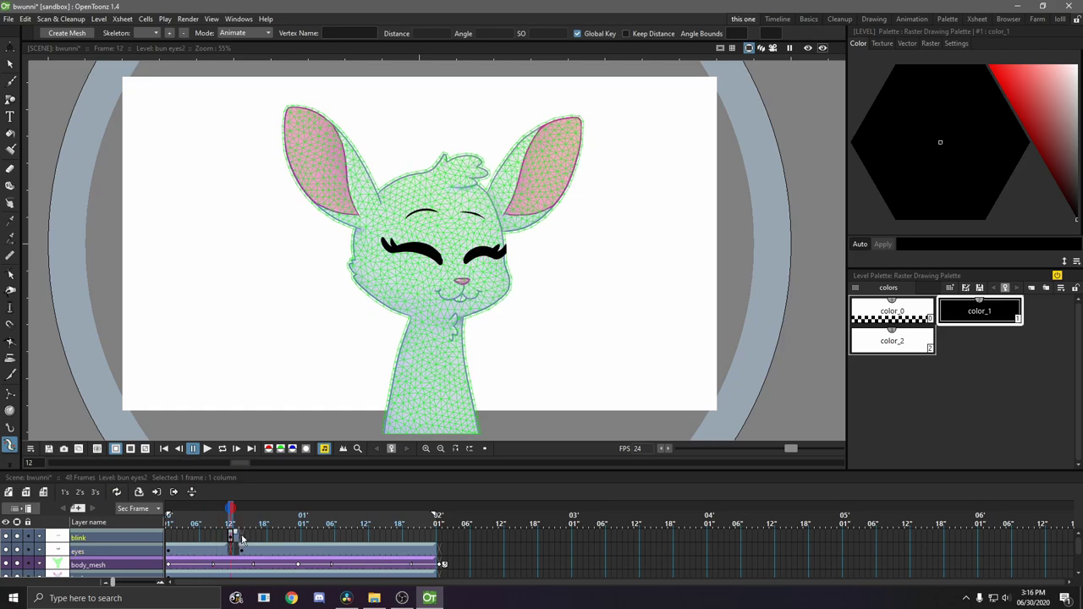
pyautogui.scroll(6, 524, 237)
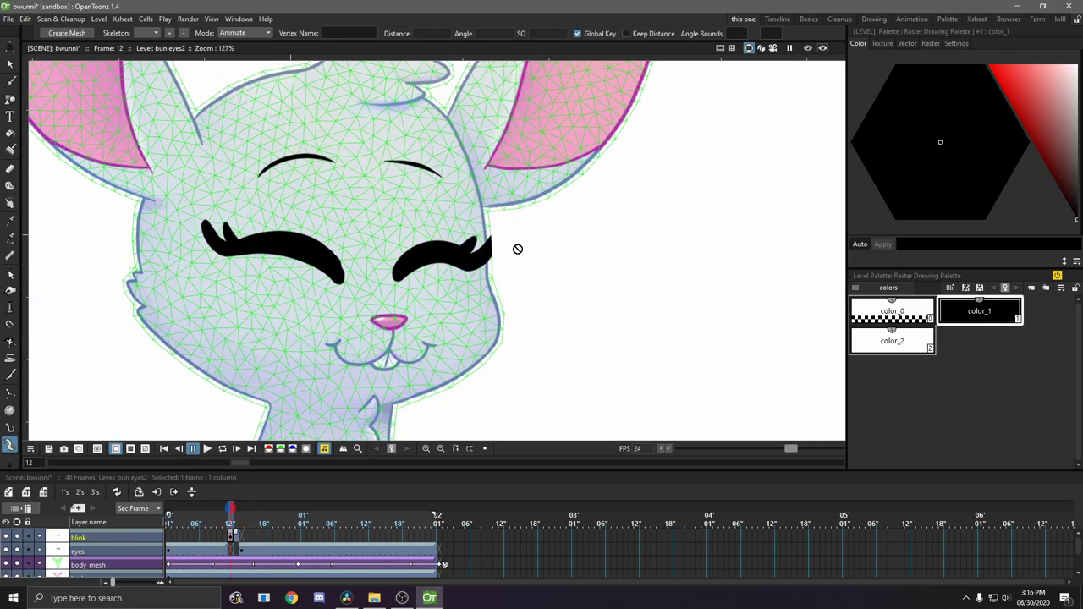
pyautogui.moveTo(551, 266); pyautogui.dragTo(425, 203)
pyautogui.scroll(1, 414, 211)
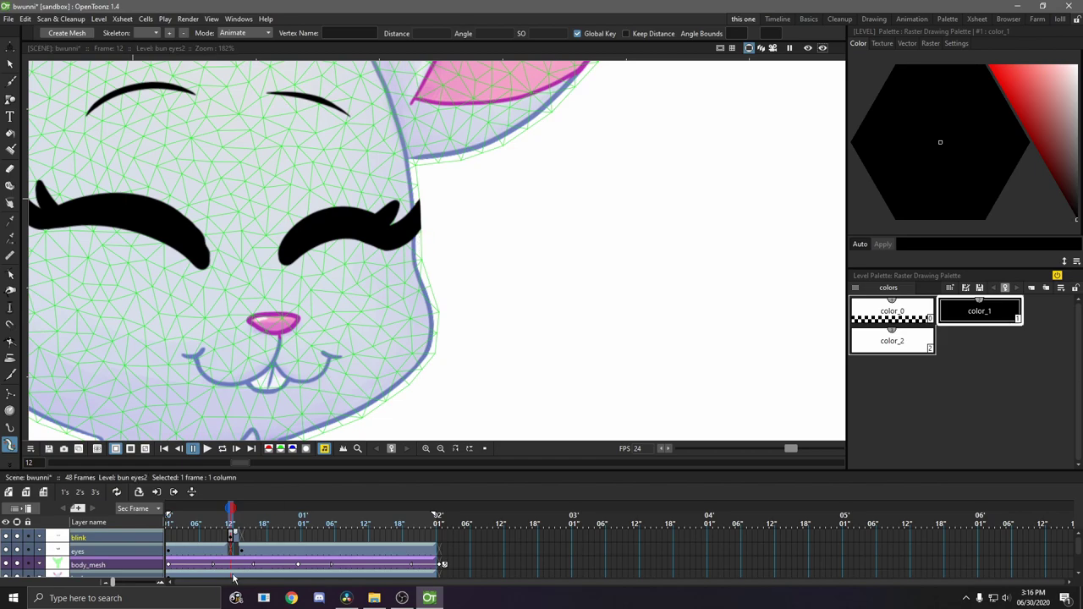
pyautogui.click(168, 564)
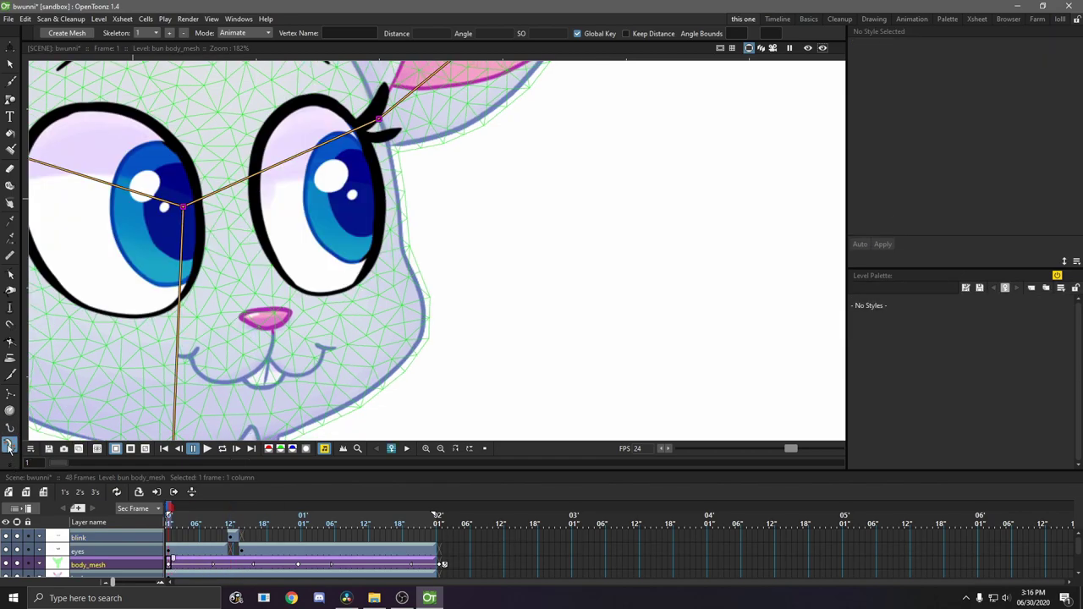
pyautogui.click(10, 446)
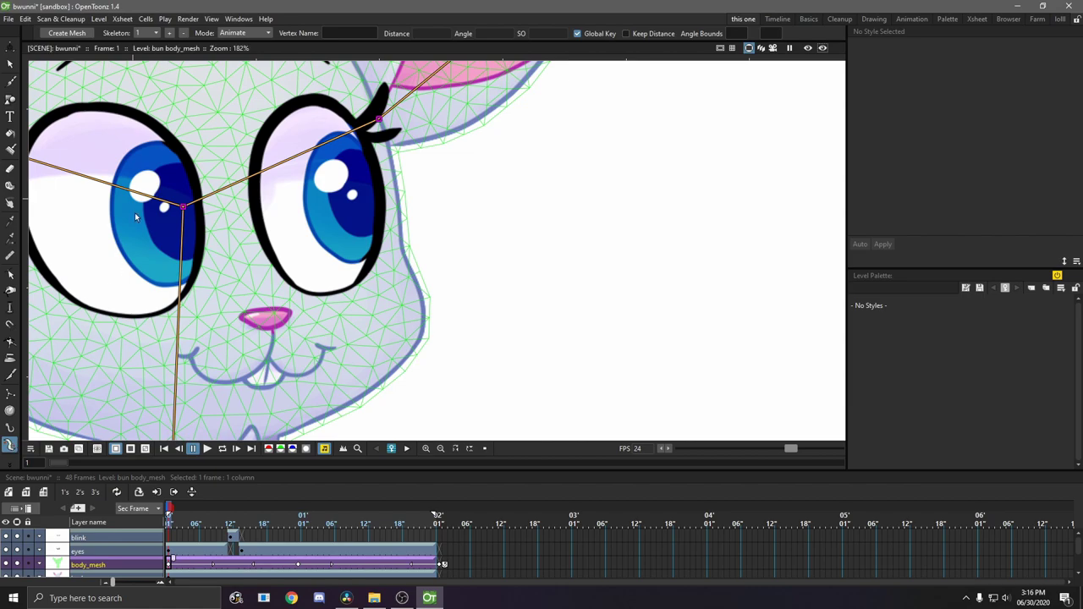
pyautogui.click(241, 33)
pyautogui.click(238, 43)
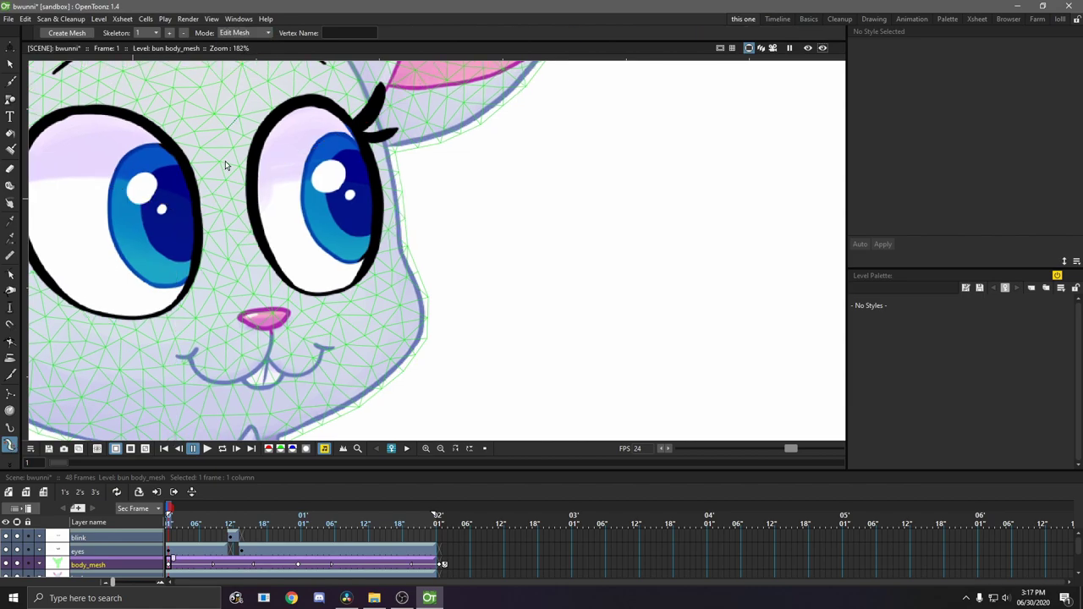
# At frame 12, pull the mesh's edge vertices outward to enclose the closed eye's outer lash tip, and return to Animate mode.
pyautogui.click(230, 525)
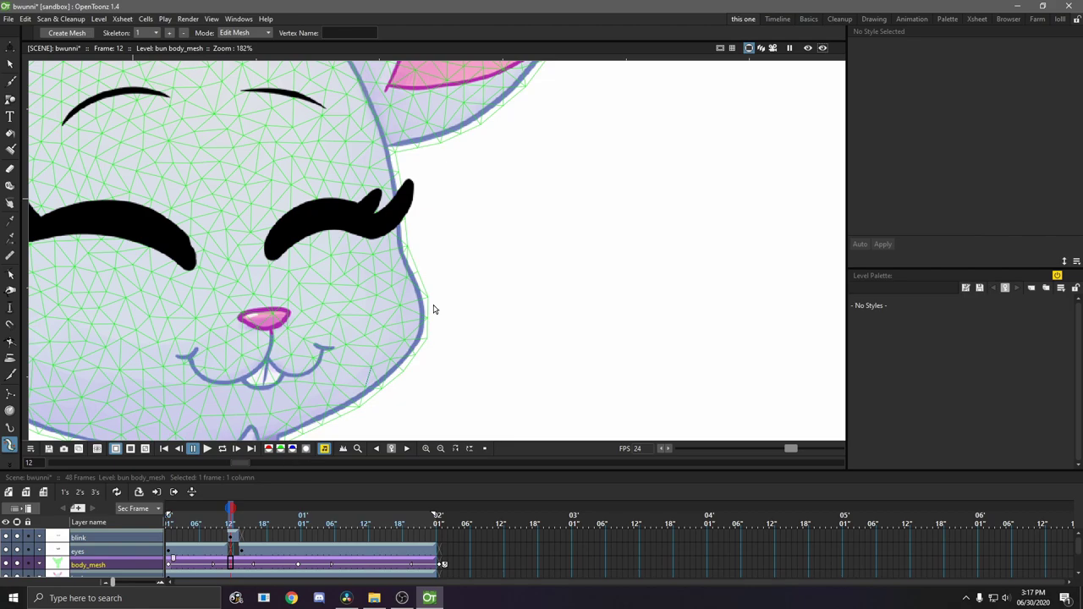
pyautogui.click(401, 193)
pyautogui.moveTo(405, 220); pyautogui.dragTo(423, 207)
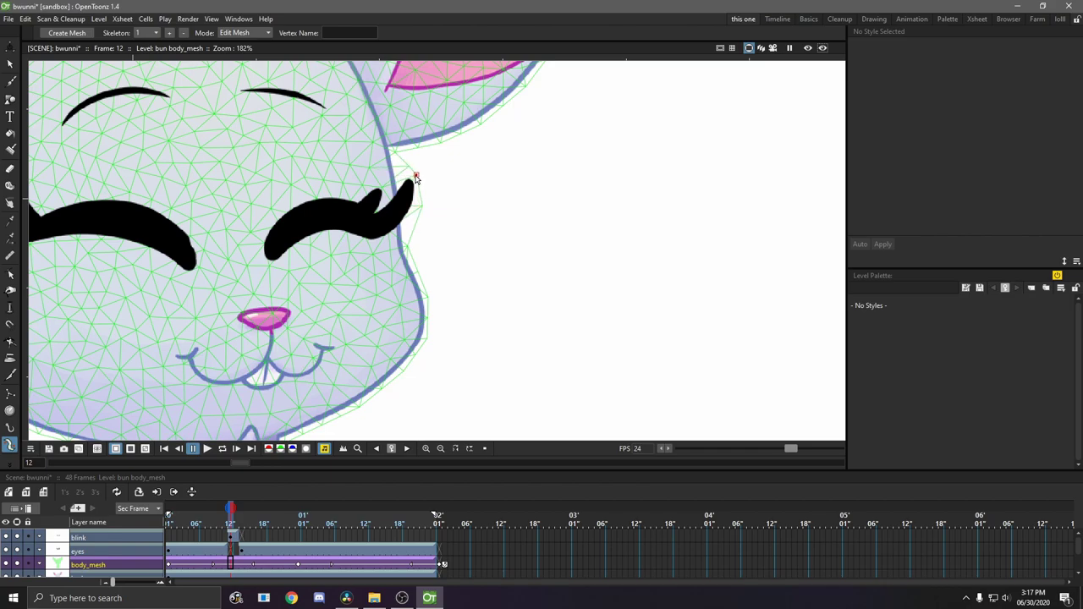
pyautogui.moveTo(230, 512)
pyautogui.mouseDown()
pyautogui.moveTo(209, 518)
pyautogui.moveTo(242, 518)
pyautogui.moveTo(231, 522)
pyautogui.mouseUp()
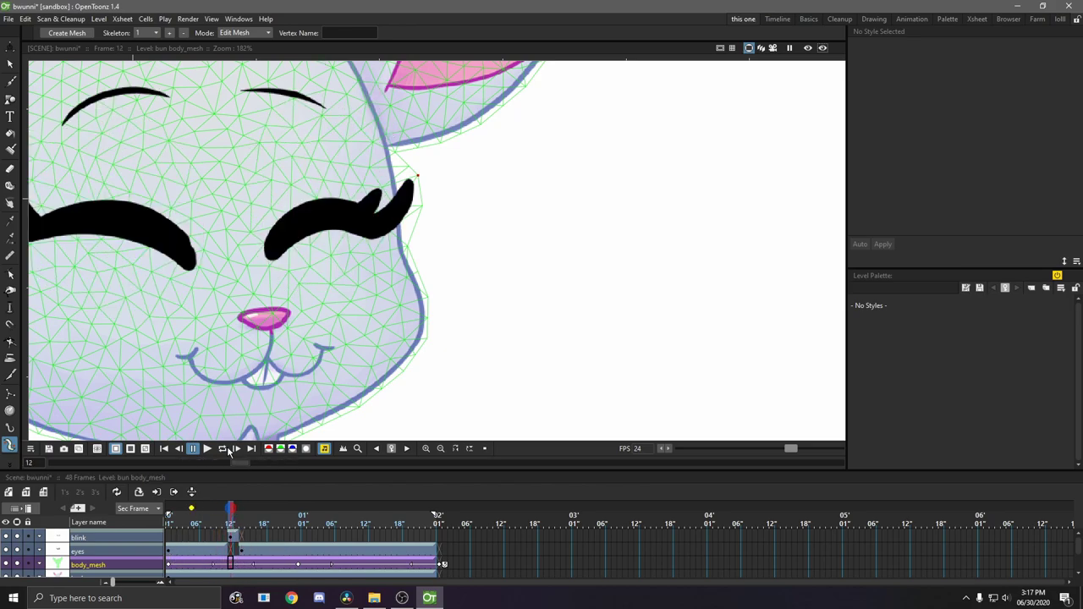
pyautogui.click(241, 32)
pyautogui.click(232, 69)
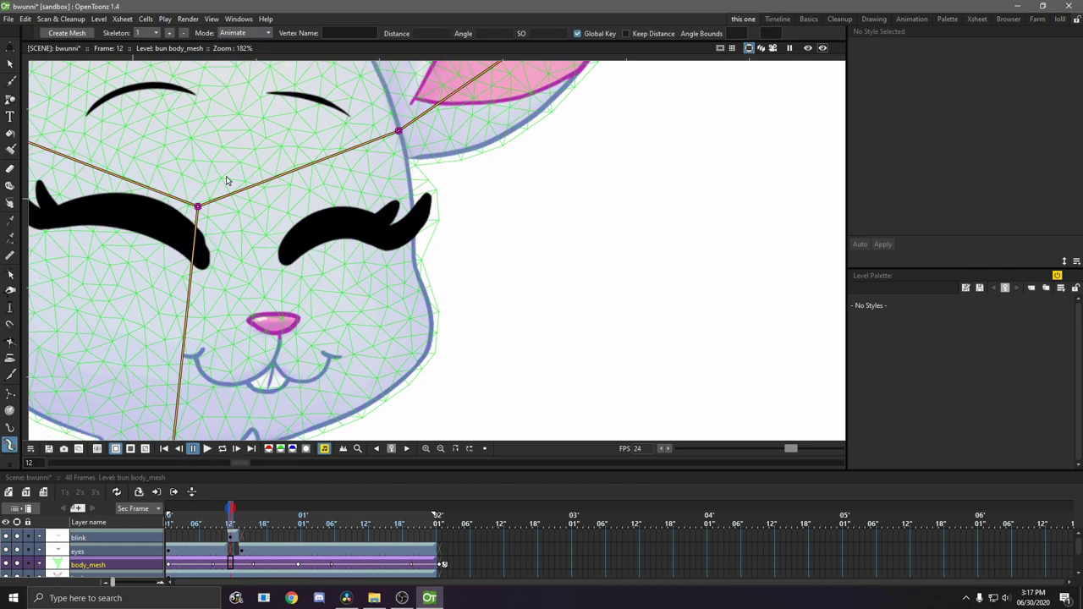
# At frame 12 on body_mesh, swing the left ear's middle and tip vertices outward and the right ear's inward so the ears lag behind the tilt.
pyautogui.scroll(-3, 427, 220)
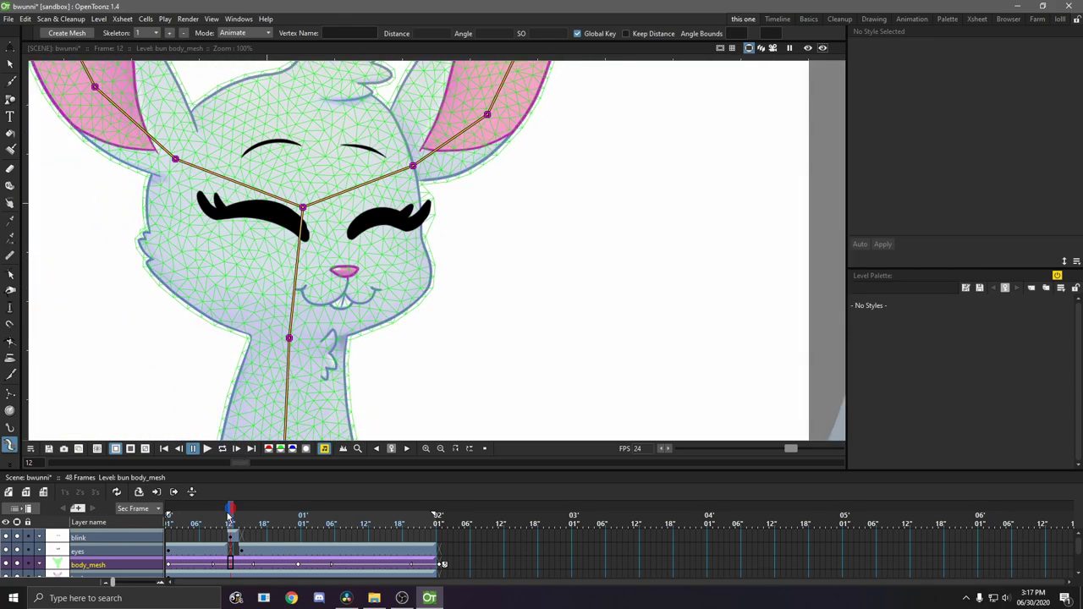
pyautogui.moveTo(230, 513)
pyautogui.mouseDown()
pyautogui.moveTo(212, 515)
pyautogui.moveTo(263, 516)
pyautogui.moveTo(214, 516)
pyautogui.mouseUp()
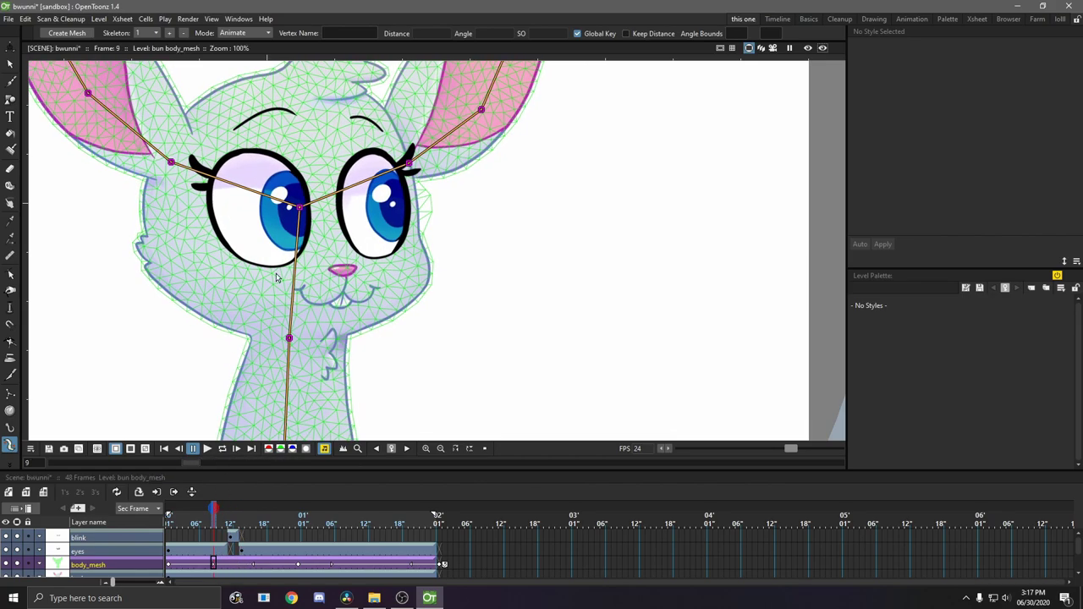
pyautogui.scroll(-3, 382, 151)
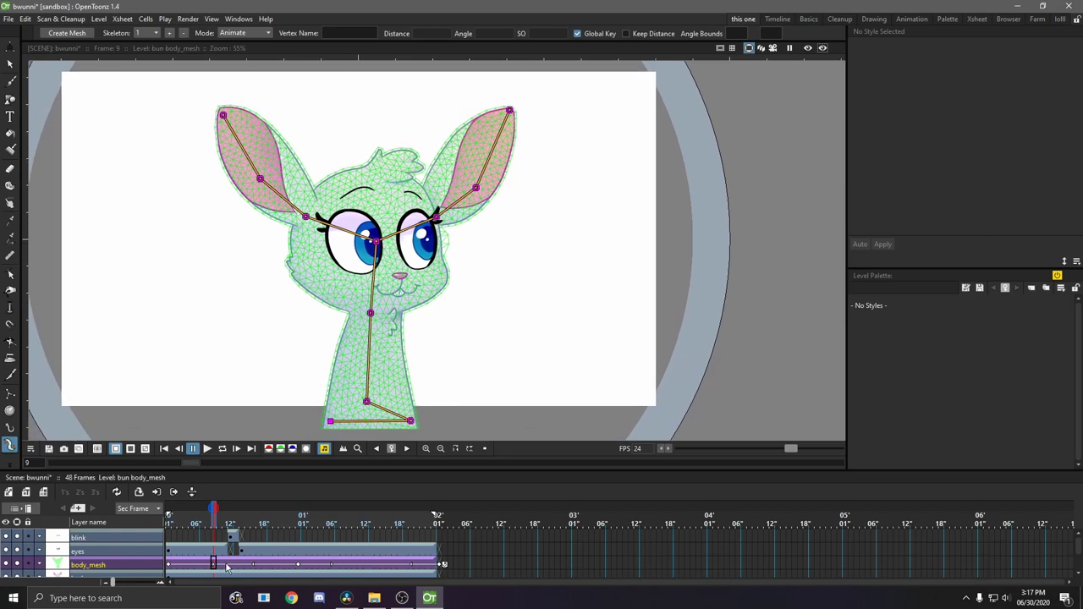
pyautogui.click(217, 538)
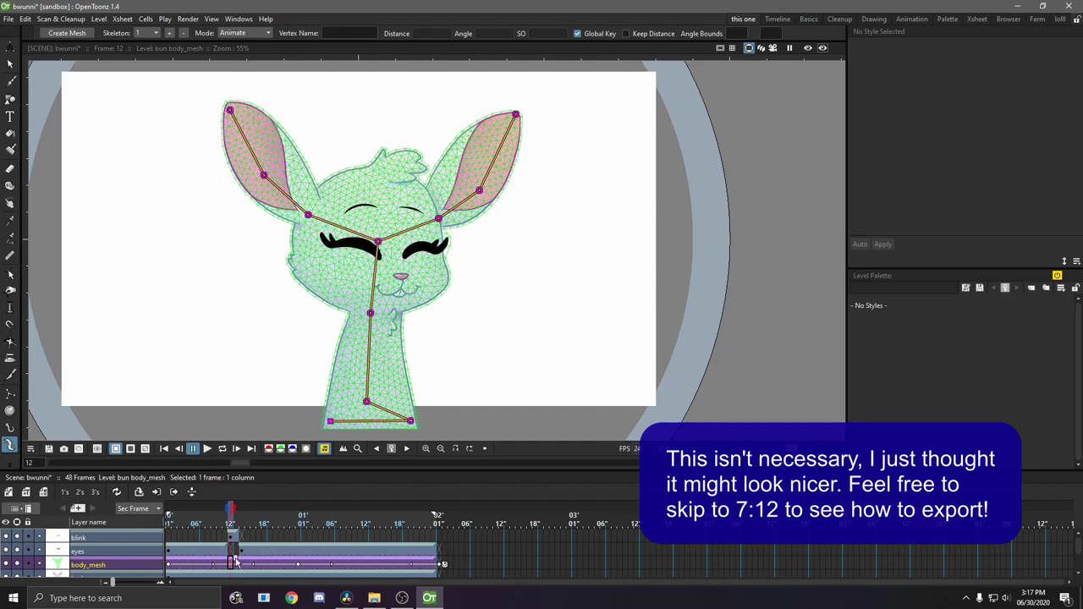
pyautogui.moveTo(229, 525)
pyautogui.mouseDown()
pyautogui.moveTo(168, 516)
pyautogui.moveTo(230, 514)
pyautogui.mouseUp()
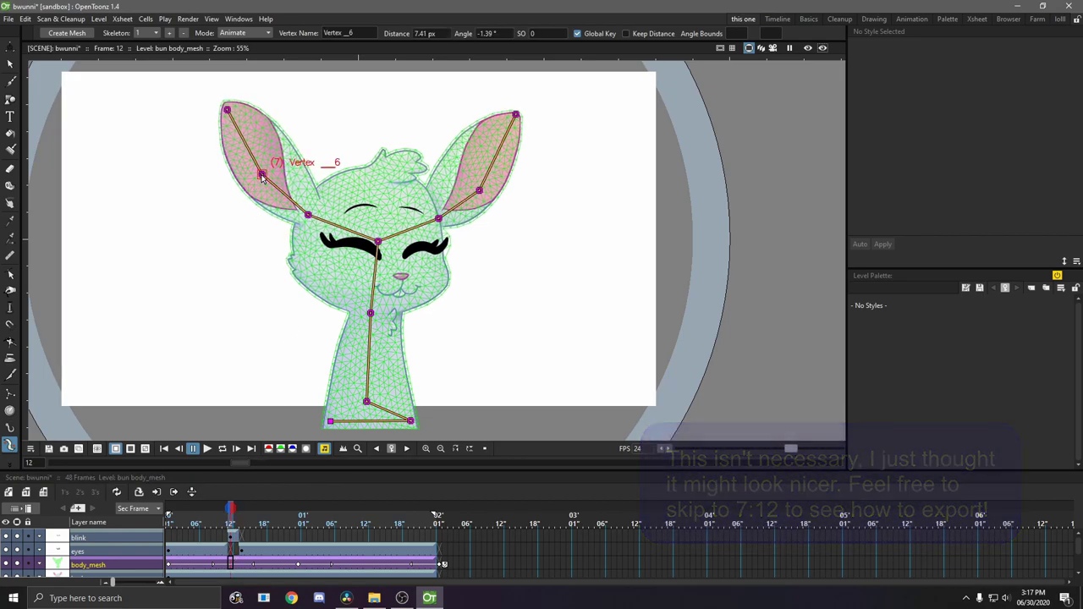
pyautogui.moveTo(228, 110); pyautogui.dragTo(223, 117)
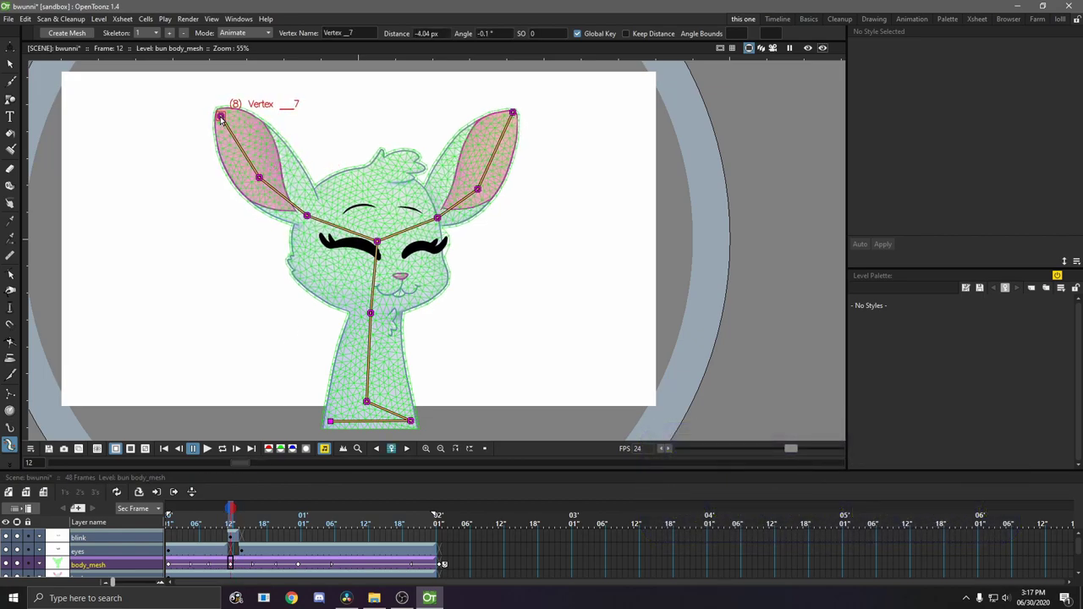
pyautogui.moveTo(513, 113); pyautogui.dragTo(509, 110)
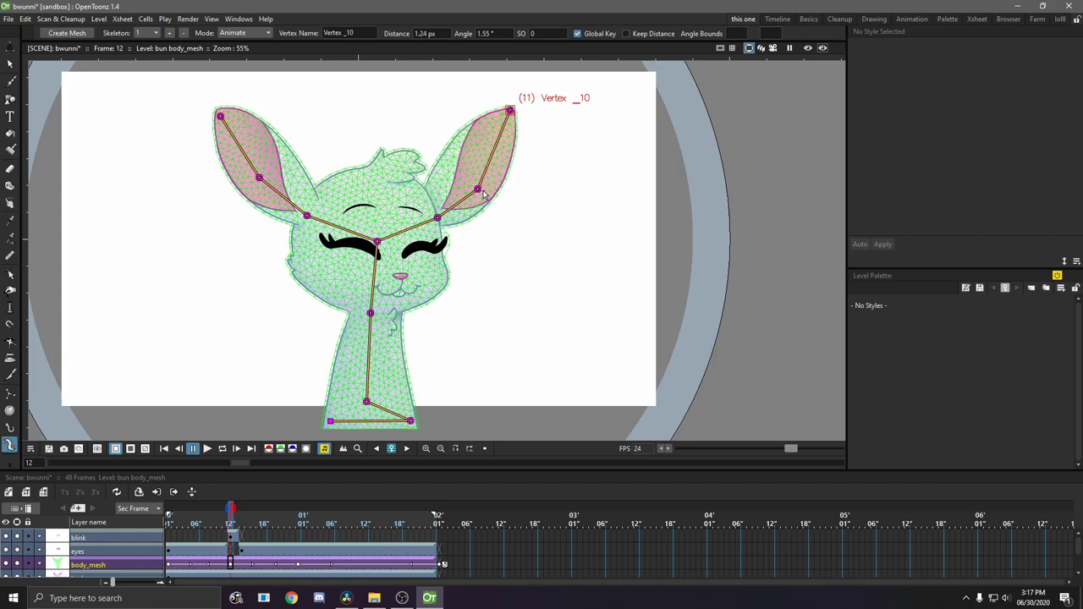
pyautogui.moveTo(479, 190); pyautogui.dragTo(477, 185)
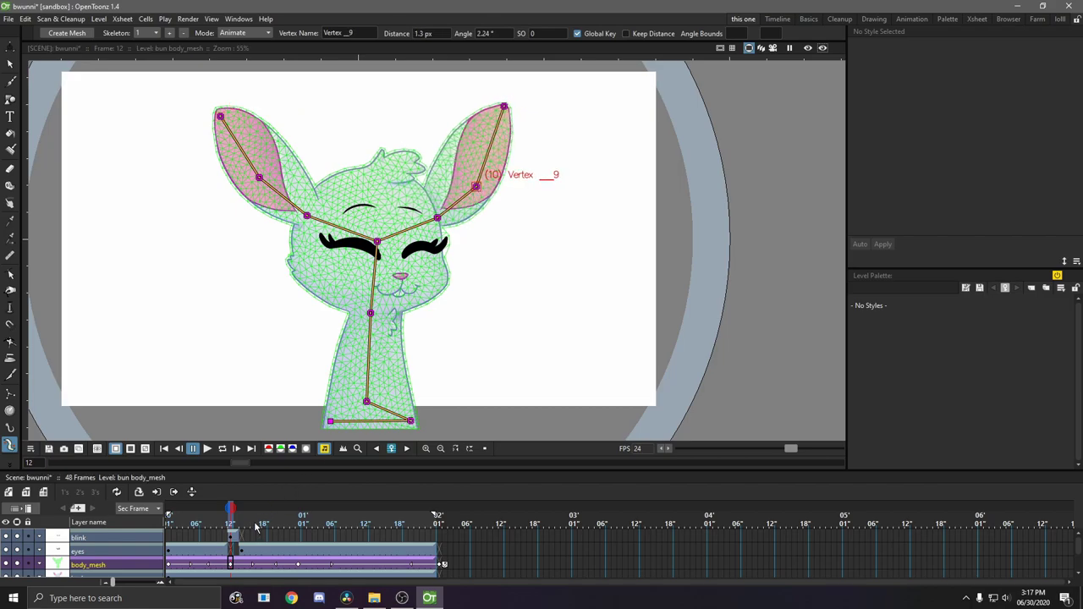
# At frame 36 on body_mesh, swing the left ear's middle and tip vertices inward and the right ear's outward for the return motion.
pyautogui.moveTo(256, 526); pyautogui.dragTo(361, 525)
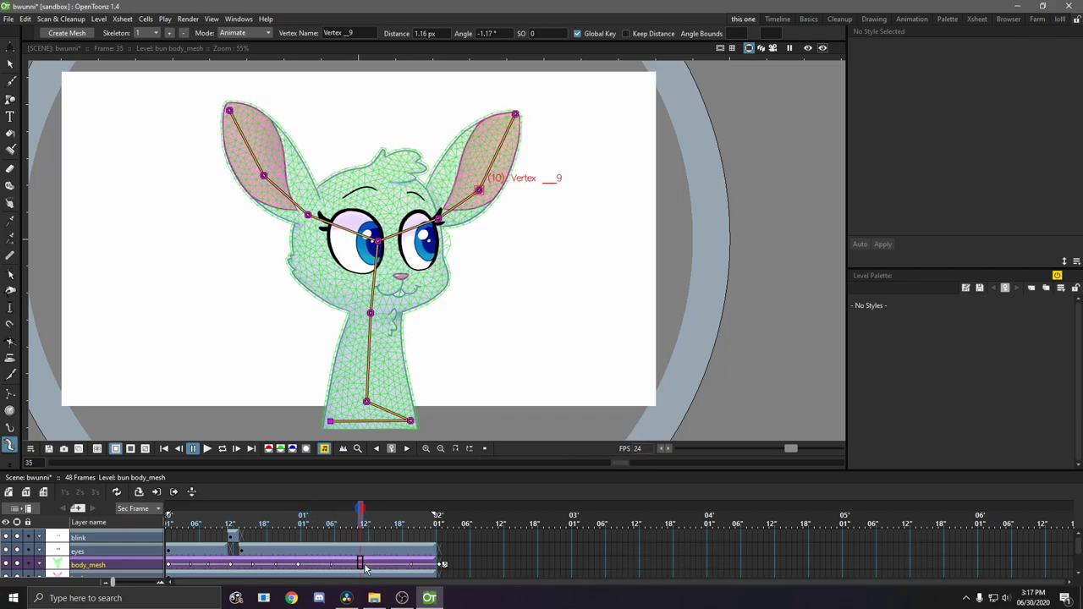
pyautogui.click(367, 562)
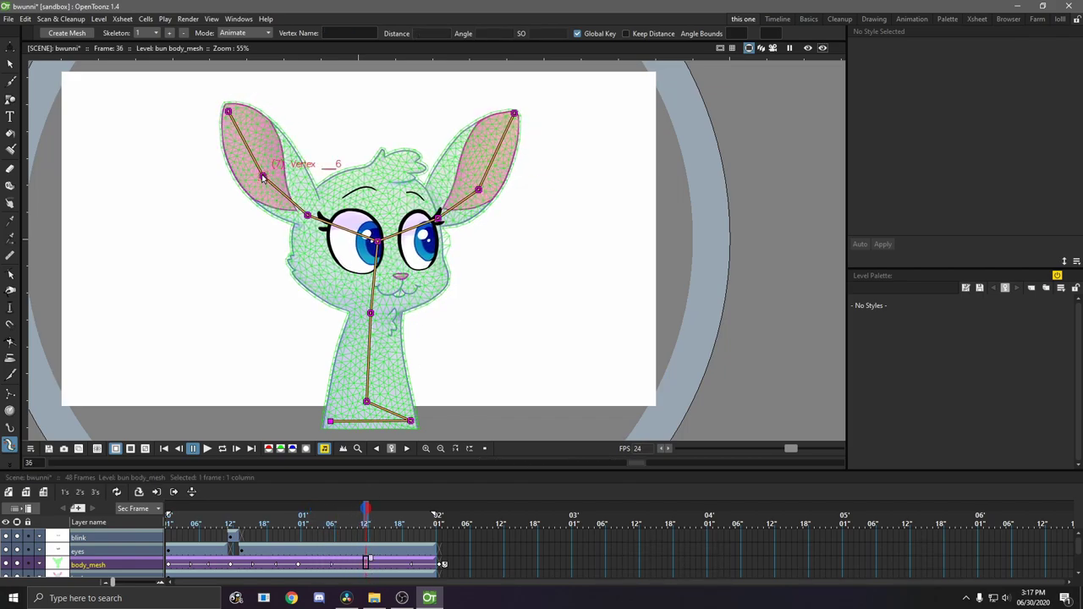
pyautogui.moveTo(262, 177); pyautogui.dragTo(264, 171)
pyautogui.moveTo(236, 102); pyautogui.dragTo(242, 103)
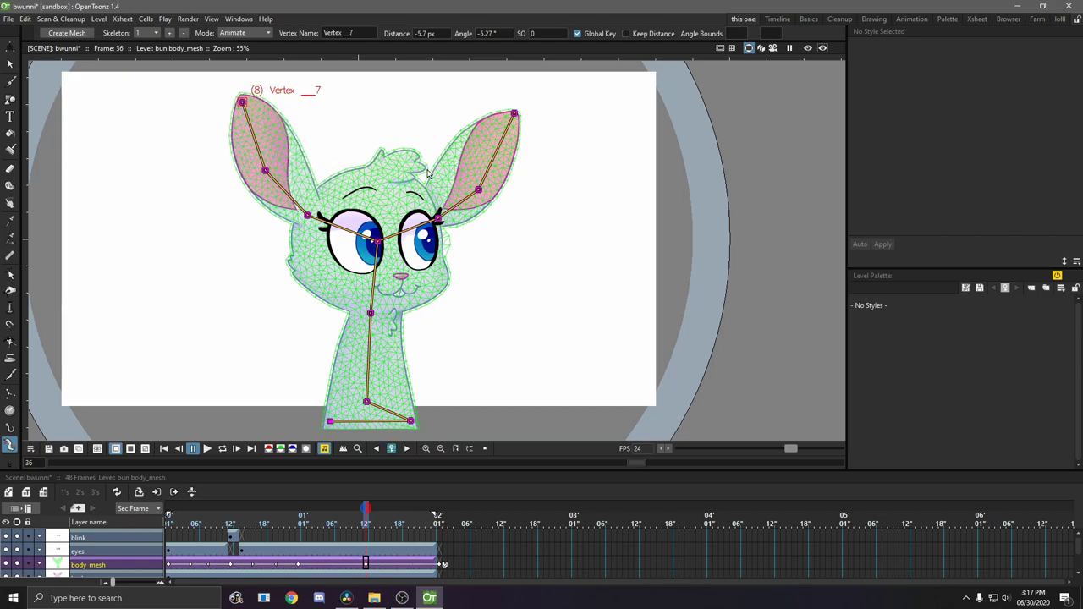
pyautogui.moveTo(478, 189); pyautogui.dragTo(482, 191)
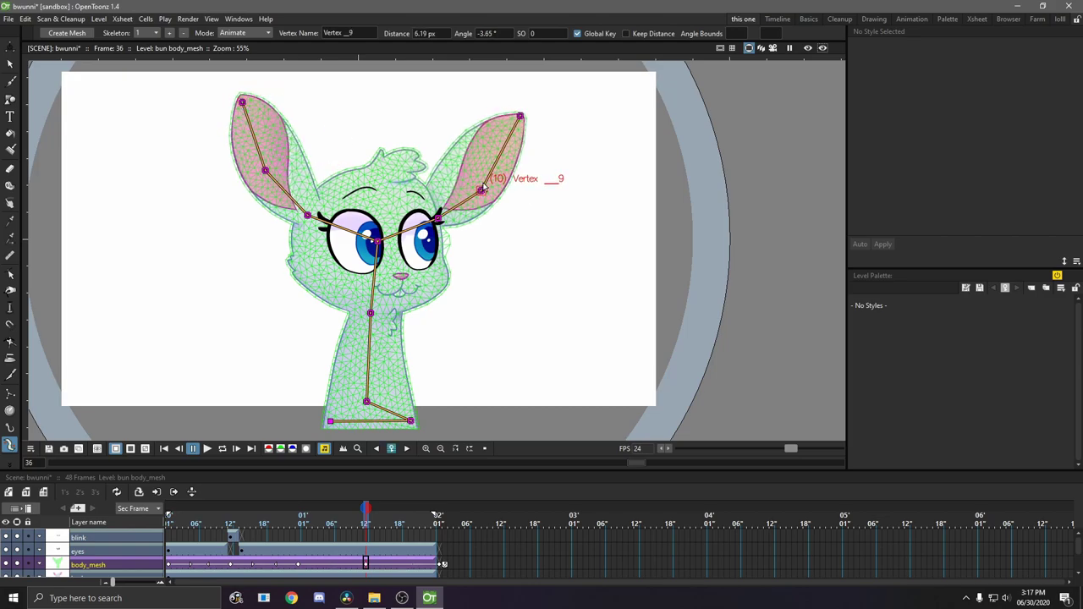
pyautogui.click(520, 118)
# Preview the full animation with the blink and the new ear poses in a loop from the start.
pyautogui.click(191, 563)
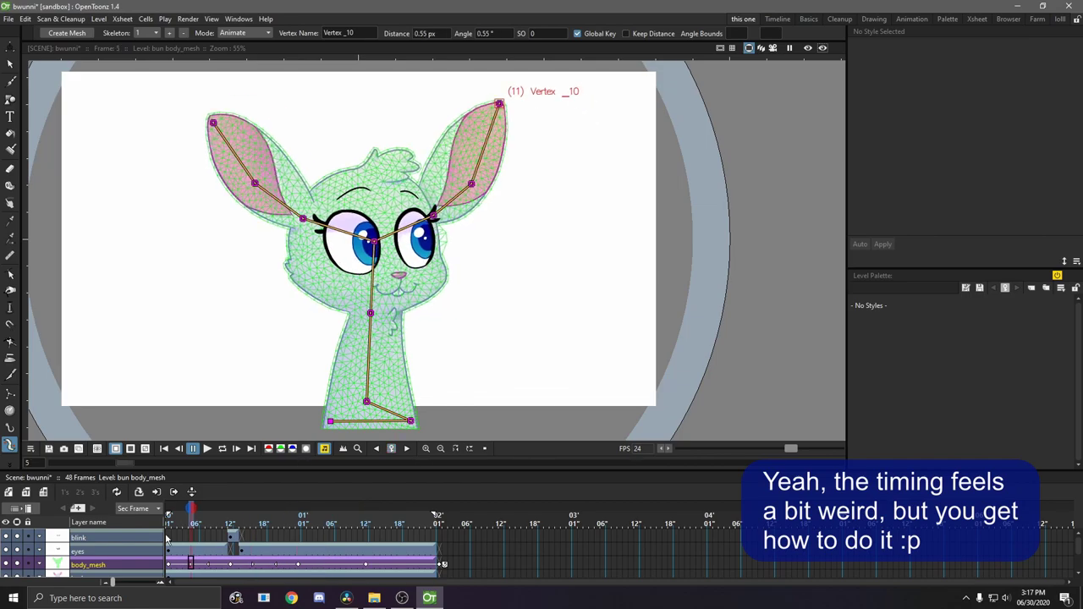
pyautogui.moveTo(167, 539); pyautogui.dragTo(135, 538)
pyautogui.press('l')
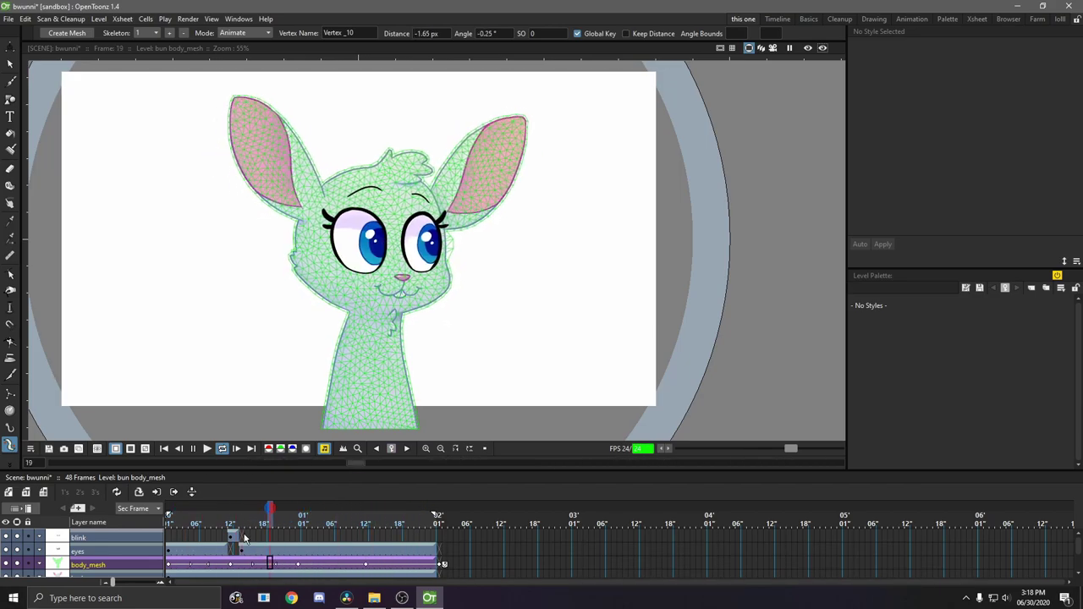
pyautogui.press('p')
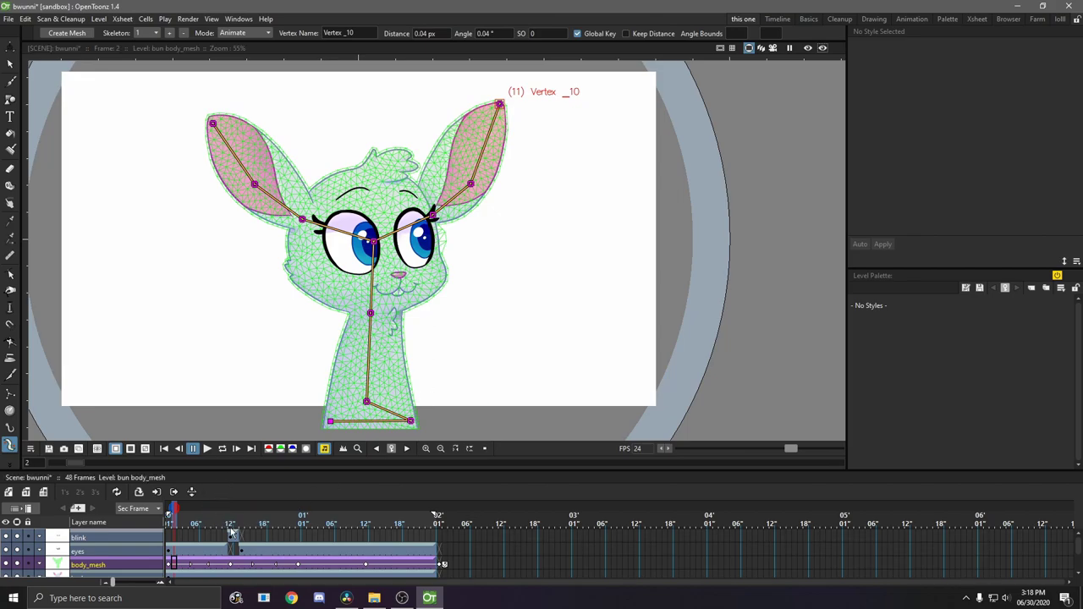
# Set the output file format for bwunni to gif in the Output Settings.
pyautogui.click(188, 19)
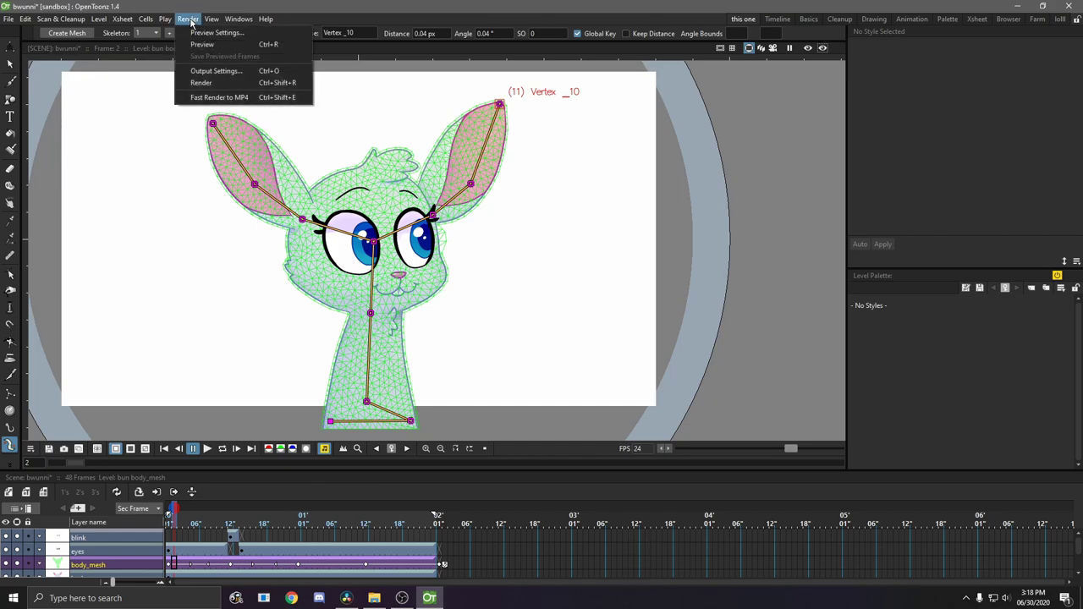
pyautogui.click(214, 72)
pyautogui.click(295, 289)
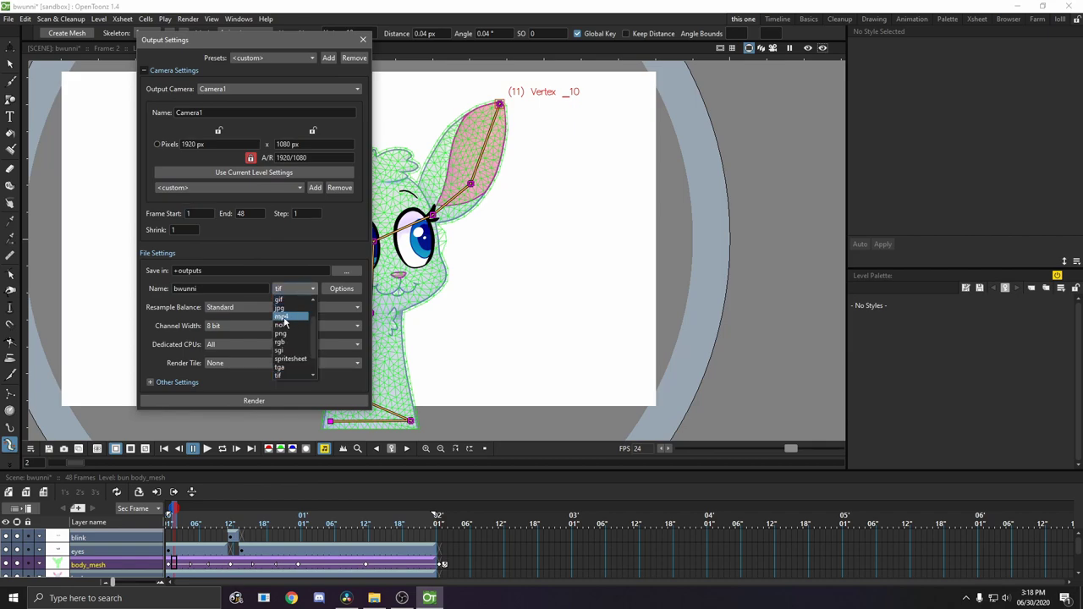
pyautogui.click(282, 253)
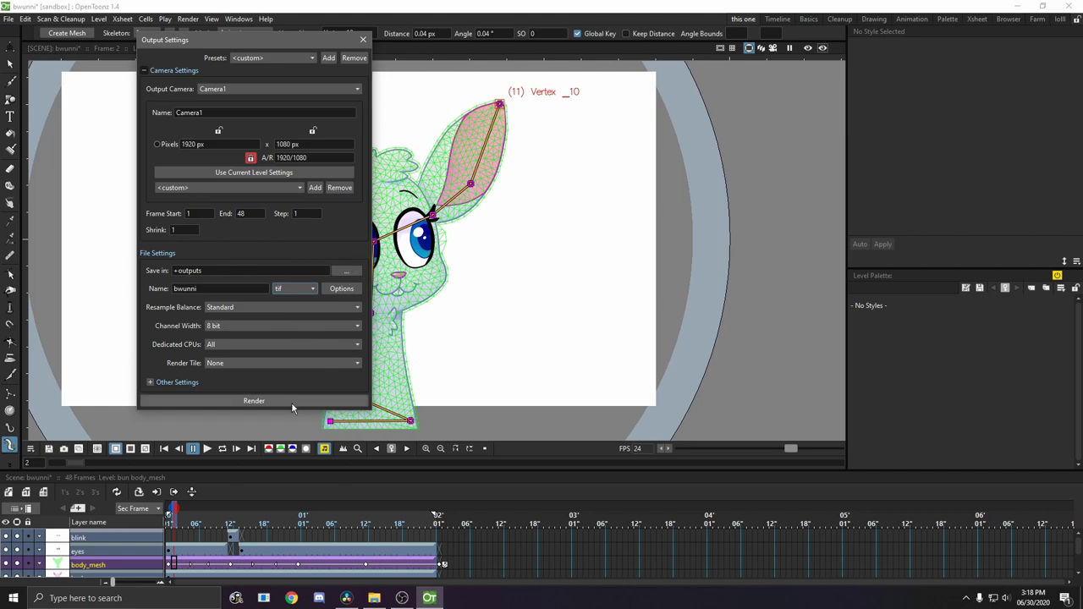
pyautogui.click(294, 288)
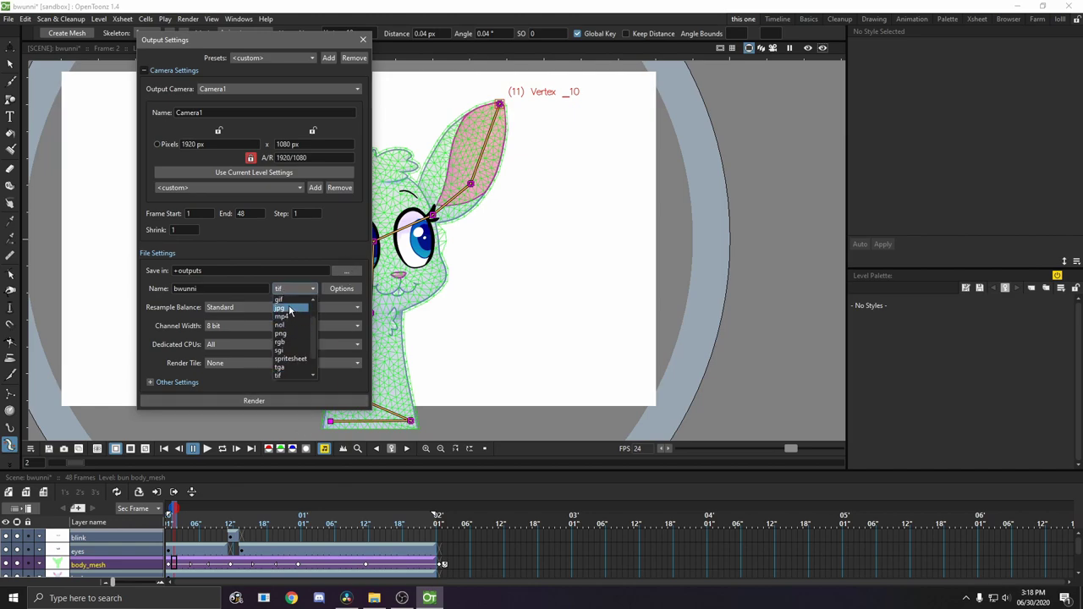
pyautogui.click(290, 307)
pyautogui.click(291, 394)
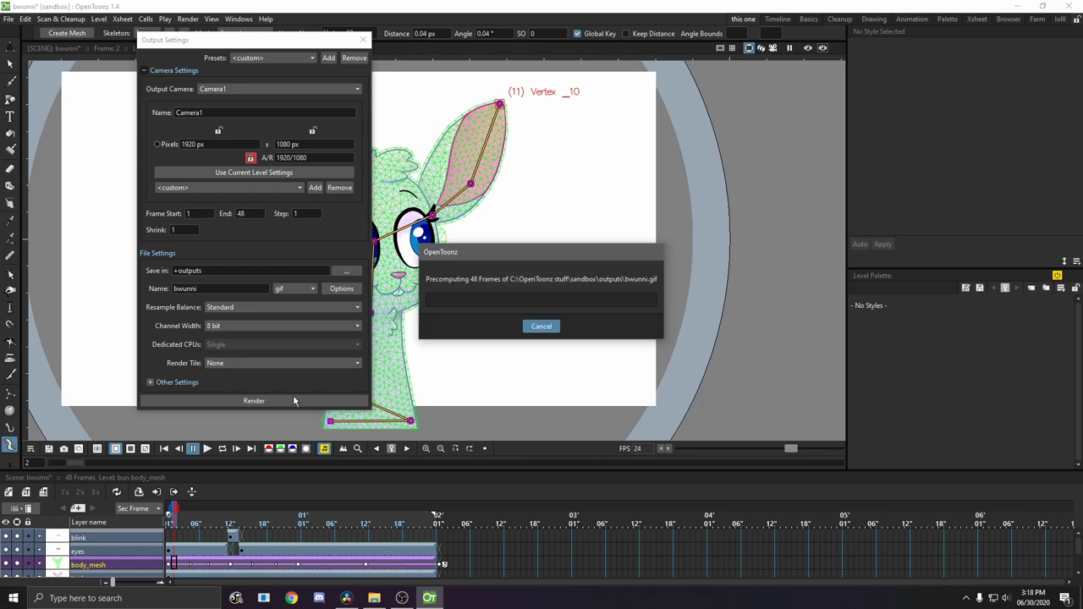
pyautogui.moveTo(509, 253); pyautogui.dragTo(637, 150)
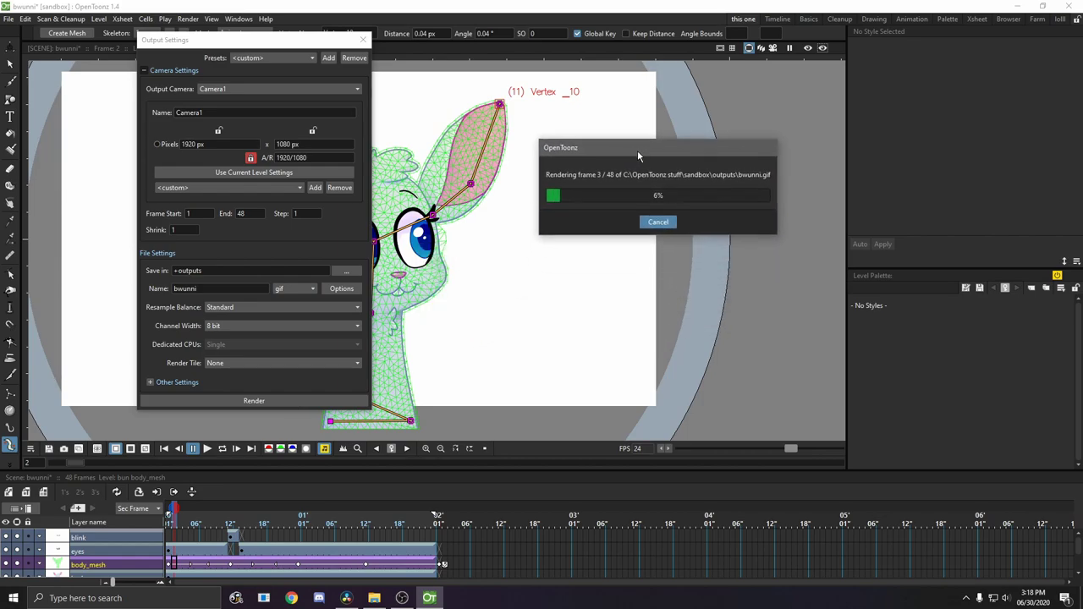
pyautogui.click(657, 221)
pyautogui.click(362, 40)
# Create new 1920 x 1080 px Toonz Raster levels at frame 49, just past the end of the body layer.
pyautogui.scroll(-2, 339, 550)
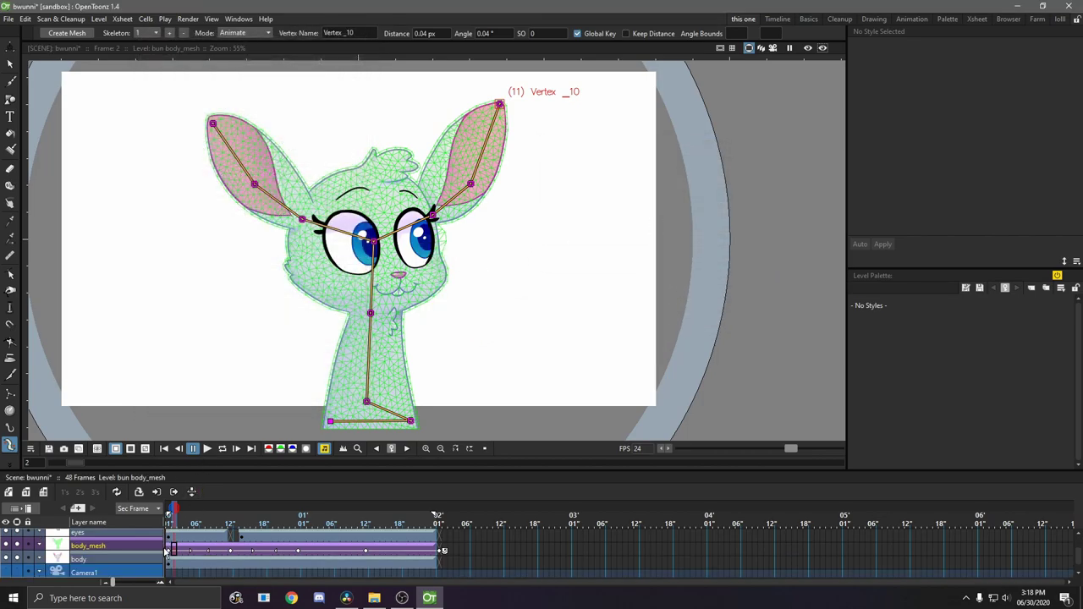
pyautogui.click(165, 524)
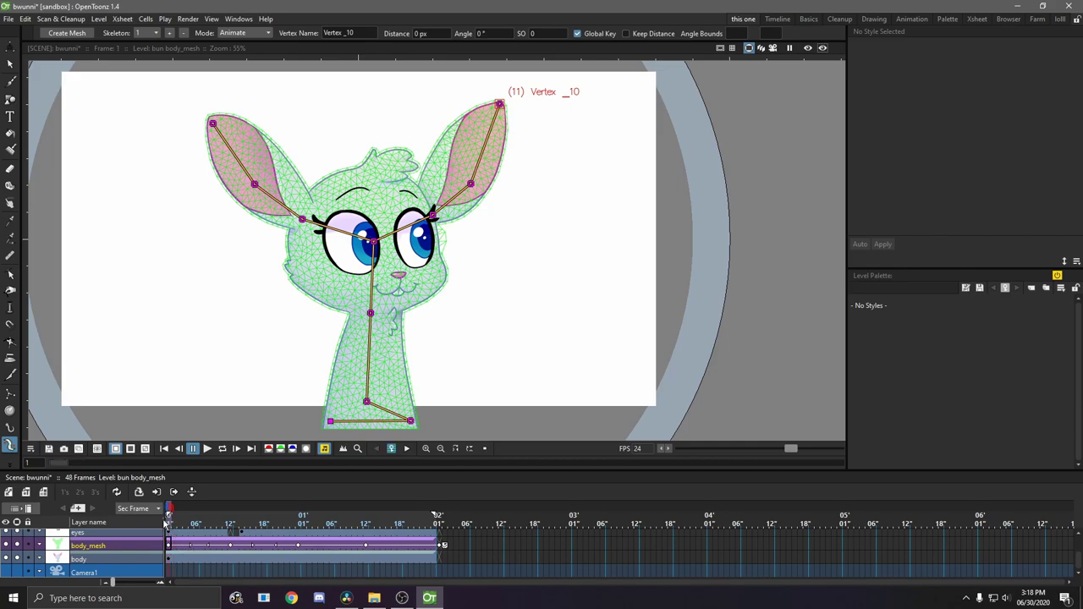
pyautogui.click(439, 560)
pyautogui.hotkey('alt', 'n')
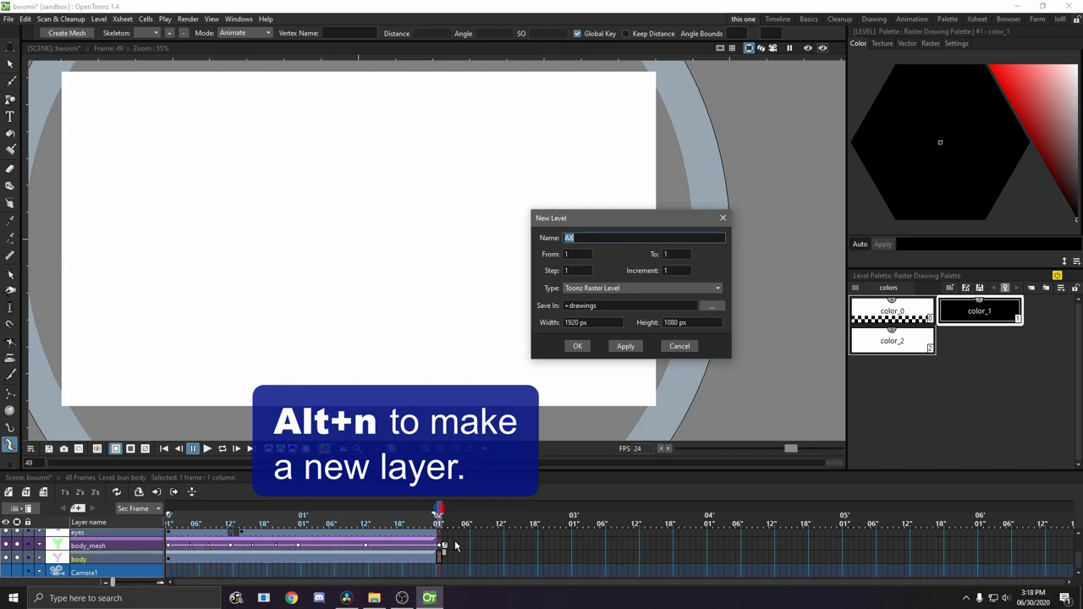
pyautogui.click(625, 346)
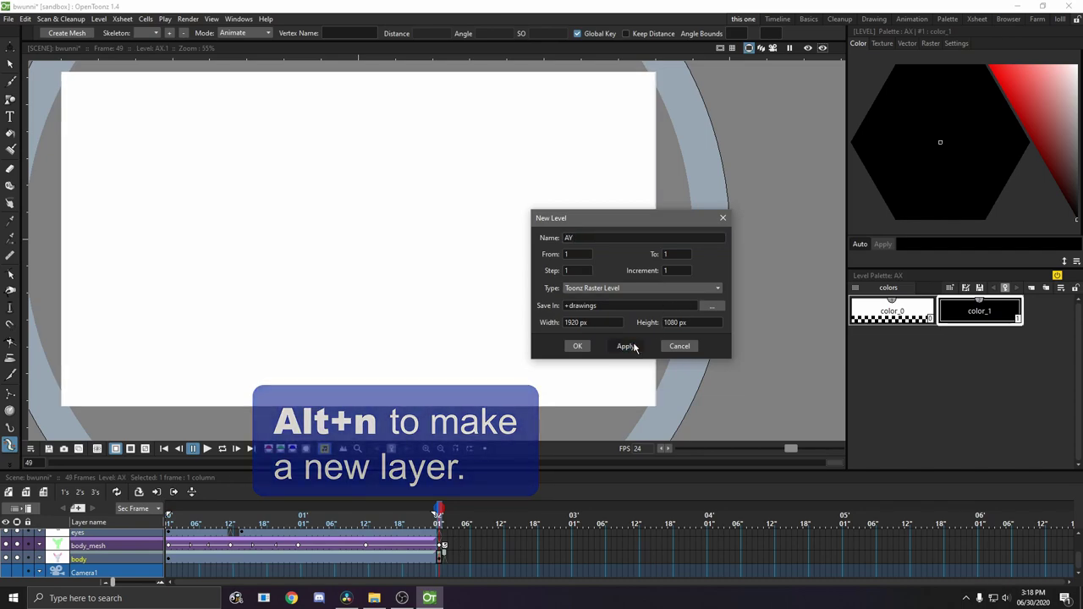
pyautogui.click(680, 346)
# Remove the extra drawing at frame 49 of the body layer and make the new level in Col2 span frames 1 to 48.
pyautogui.click(437, 574)
pyautogui.click(439, 566)
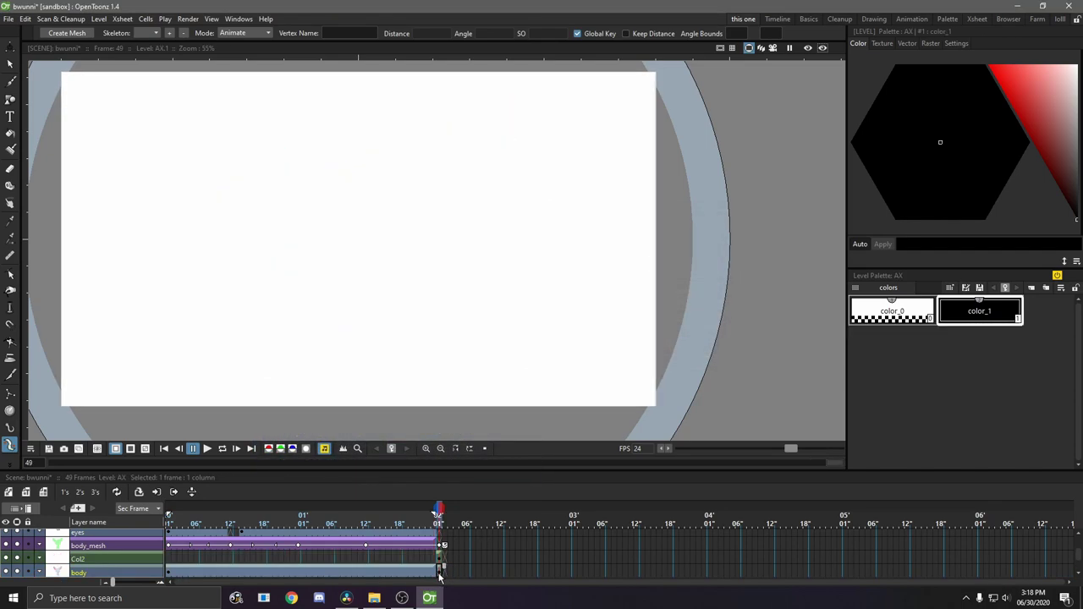
pyautogui.click(439, 575)
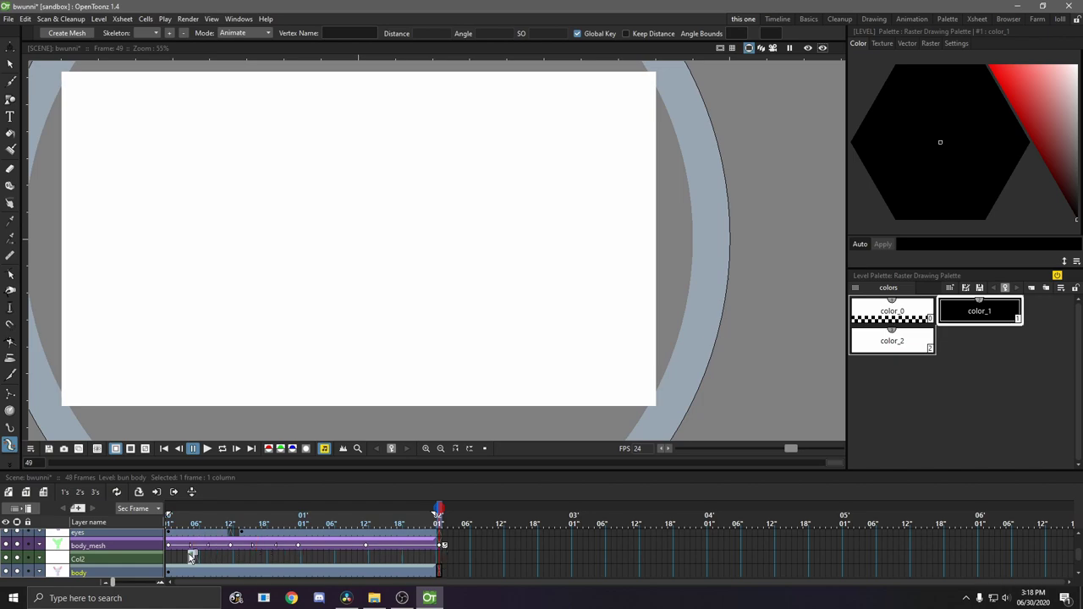
pyautogui.click(434, 561)
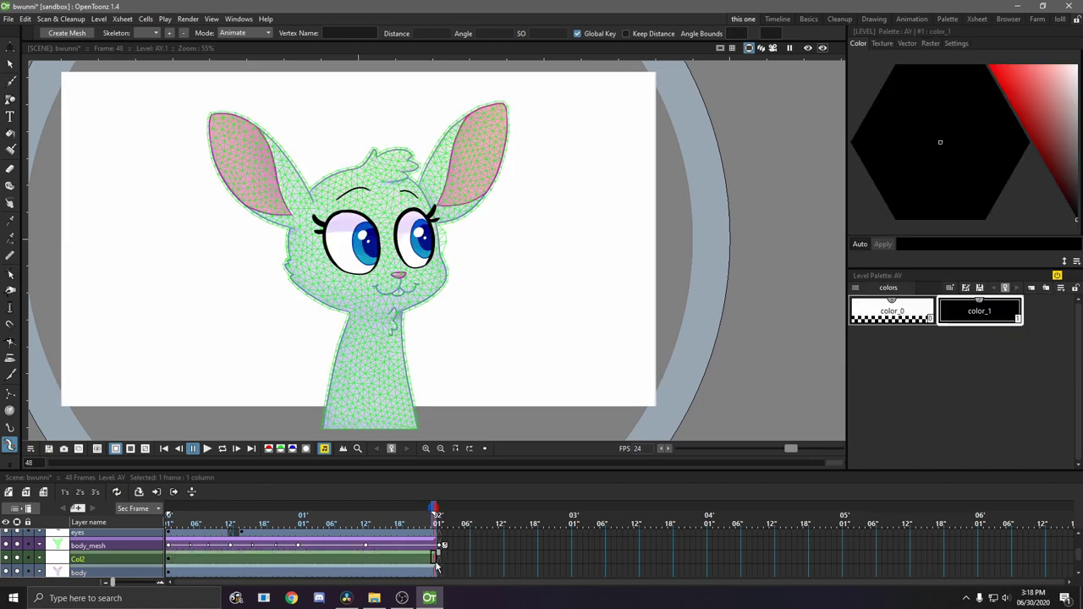
# Move the new layer behind the body layer and fill its whole drawing with bright green as a background.
pyautogui.moveTo(105, 558); pyautogui.dragTo(105, 572)
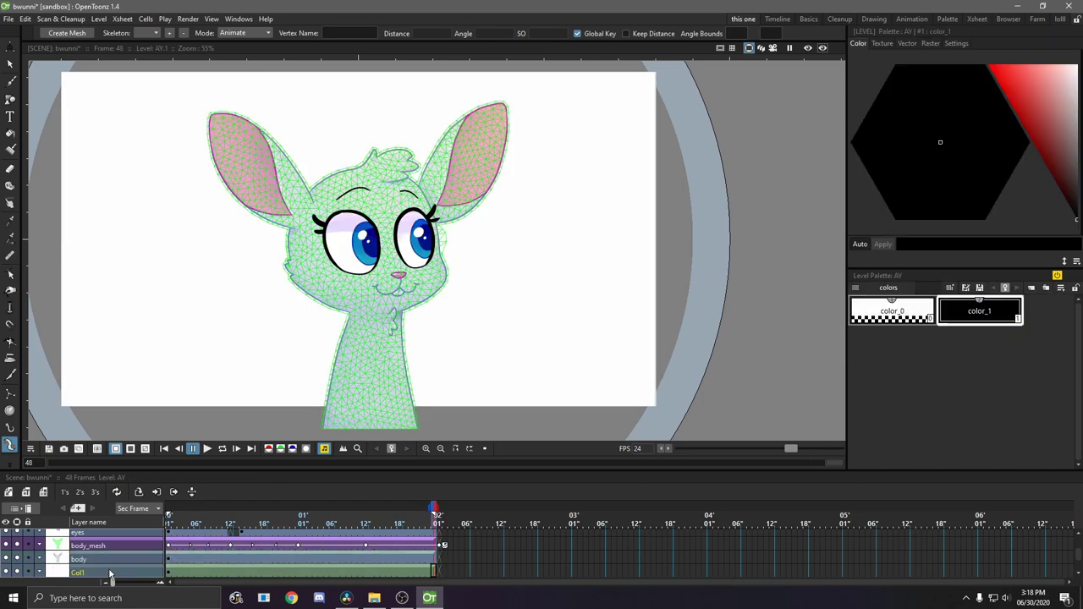
pyautogui.press('f')
pyautogui.moveTo(1000, 69); pyautogui.dragTo(911, 61)
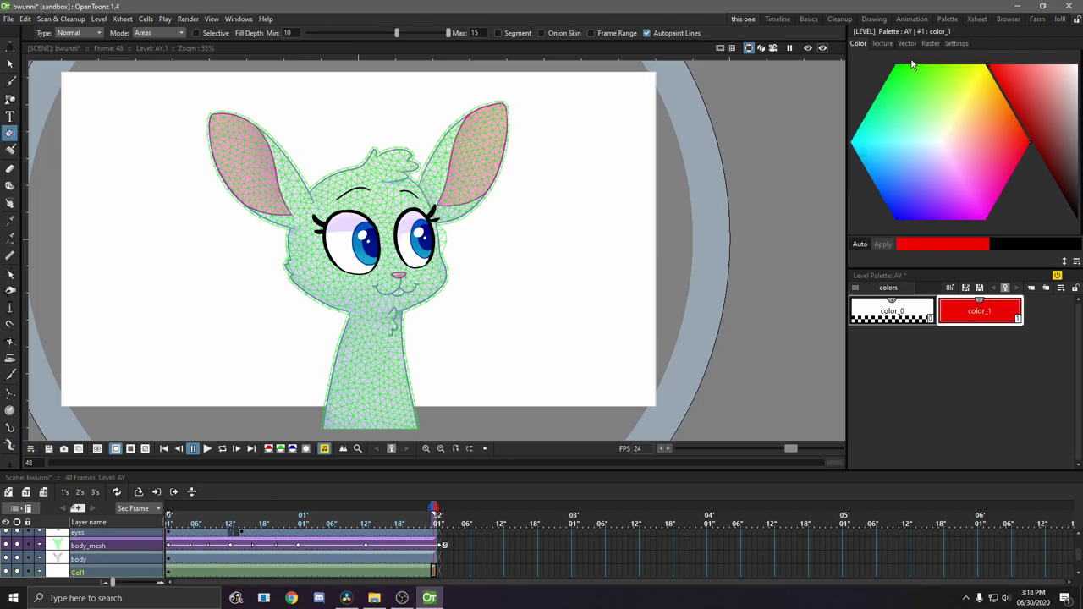
pyautogui.click(886, 71)
pyautogui.click(535, 161)
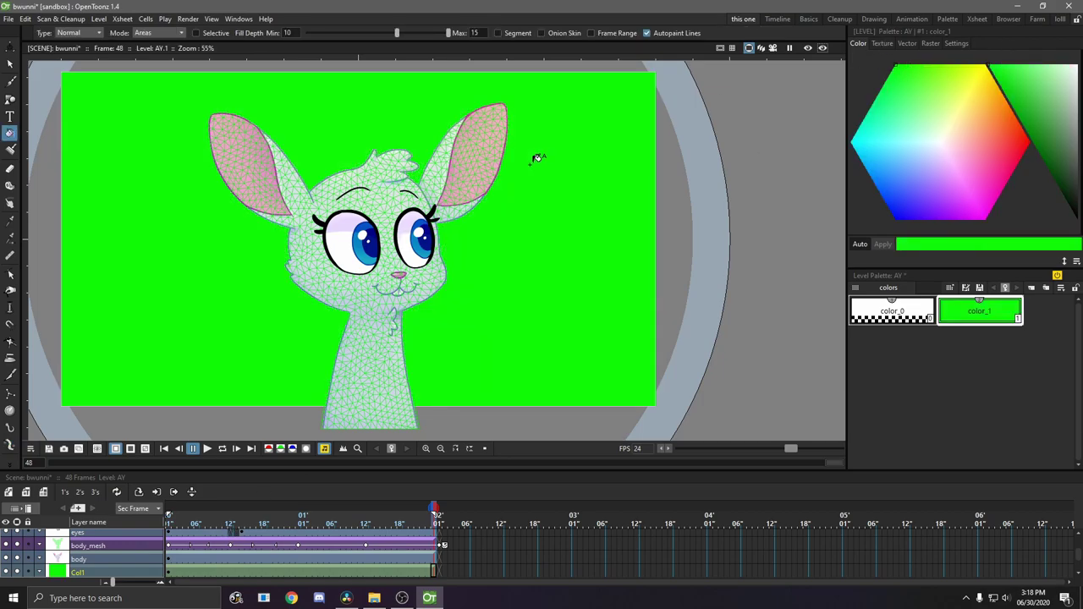
# Scrub through the whole animation to check the bunny against the green background, returning to frame 1.
pyautogui.moveTo(405, 234); pyautogui.dragTo(429, 236)
pyautogui.click(171, 519)
pyautogui.moveTo(168, 516); pyautogui.dragTo(430, 517)
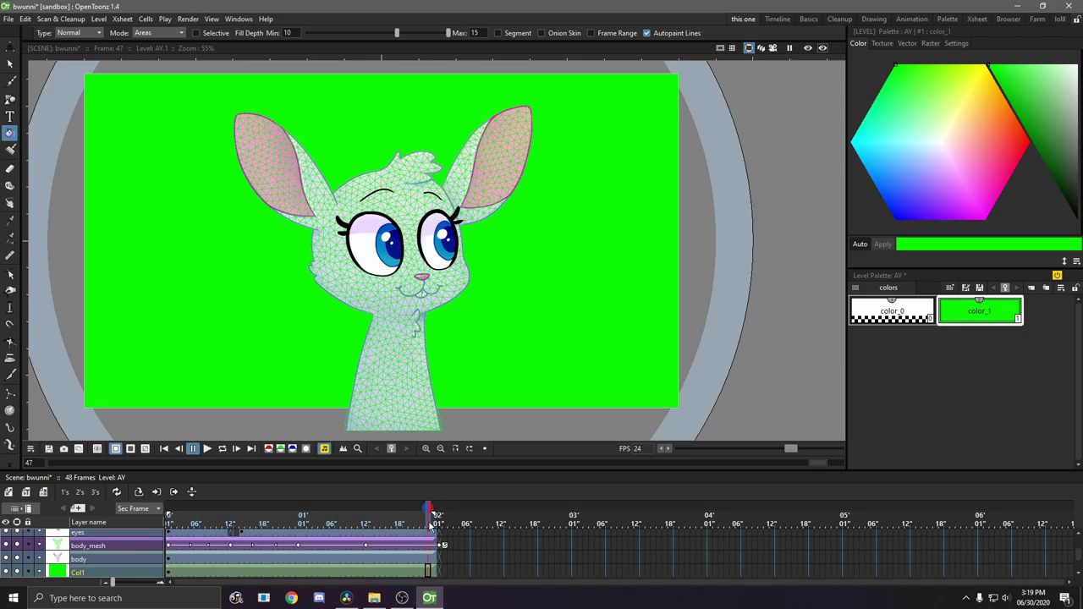
pyautogui.moveTo(430, 518); pyautogui.dragTo(168, 518)
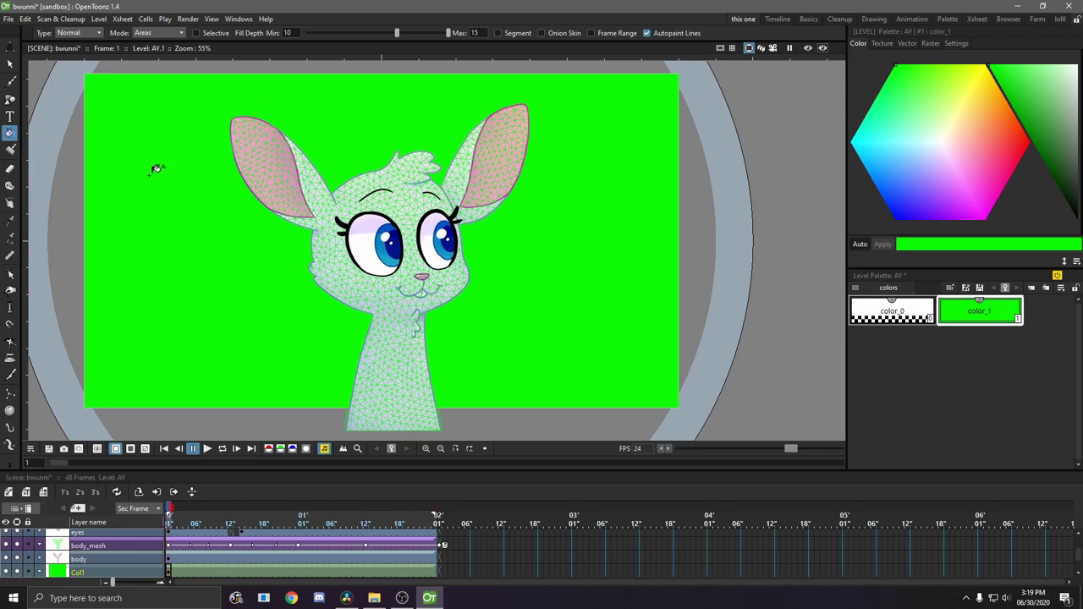
# Render frames 1 to 48 with the green background to the bwunni gif in the outputs folder.
pyautogui.click(188, 19)
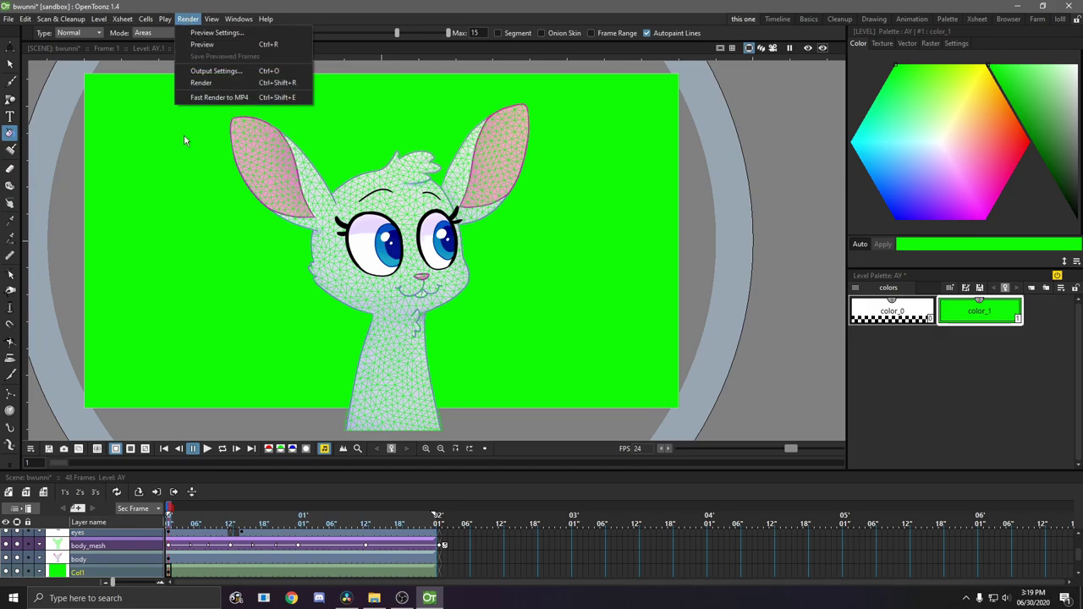
pyautogui.click(203, 71)
pyautogui.click(232, 397)
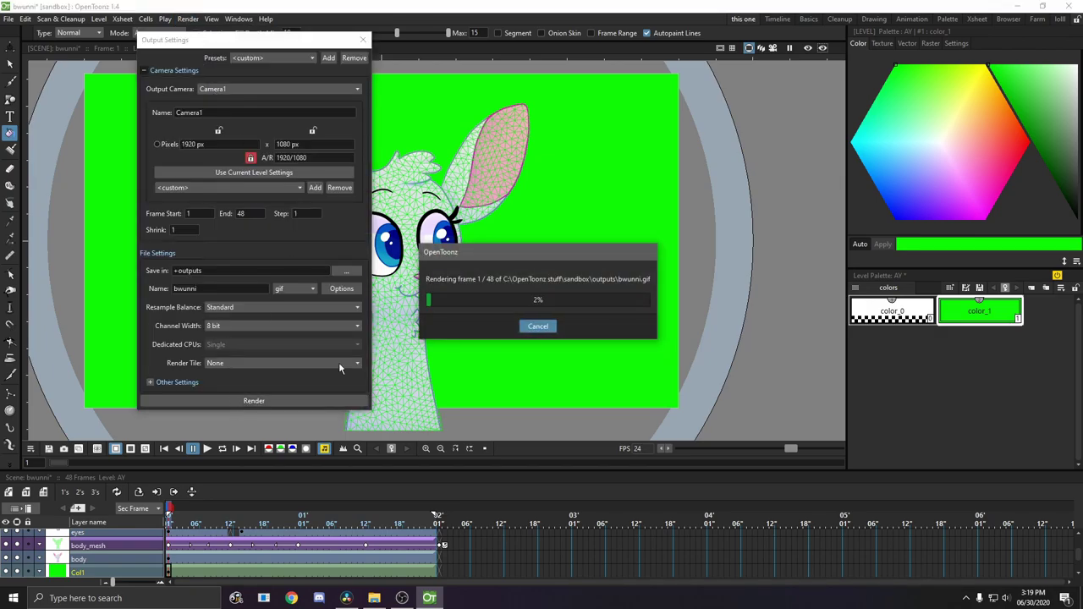